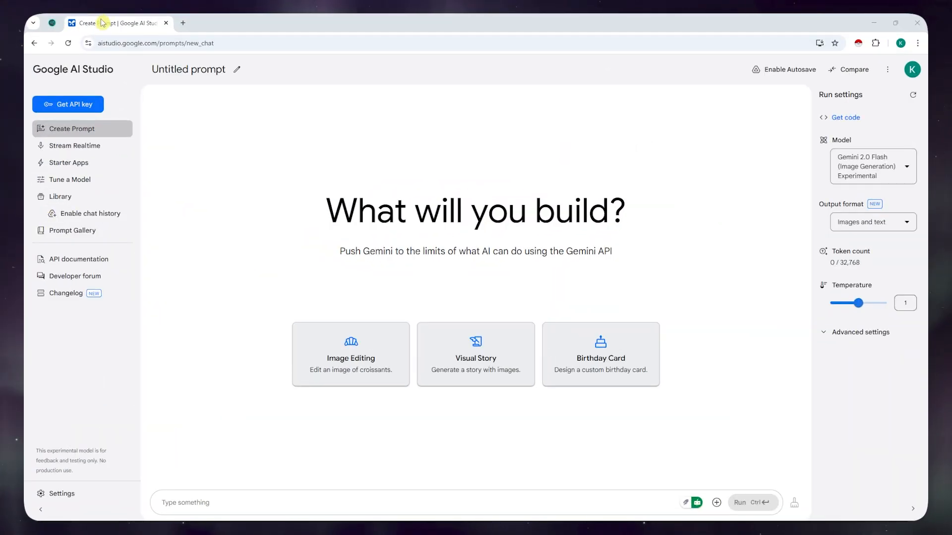
click(121, 43)
double_click(121, 43)
drag(121, 42, 171, 43)
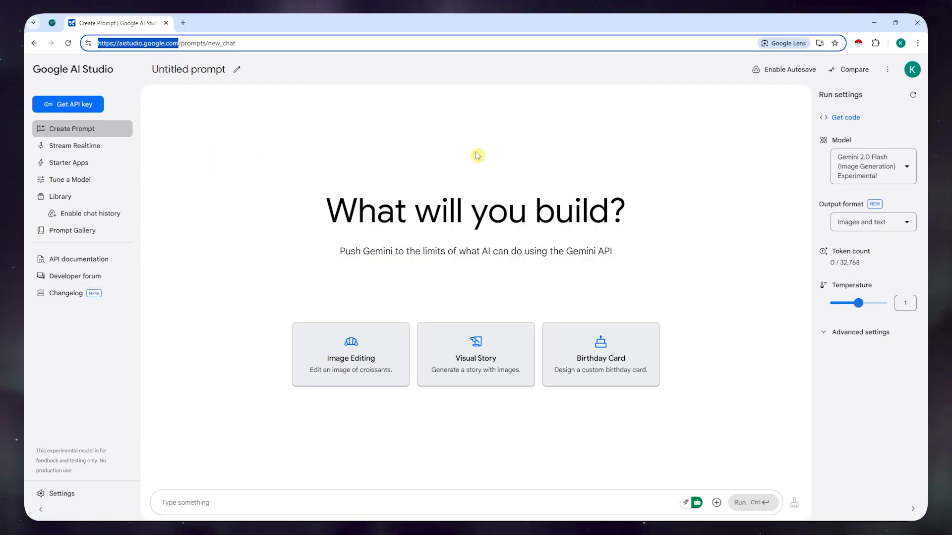
click(459, 158)
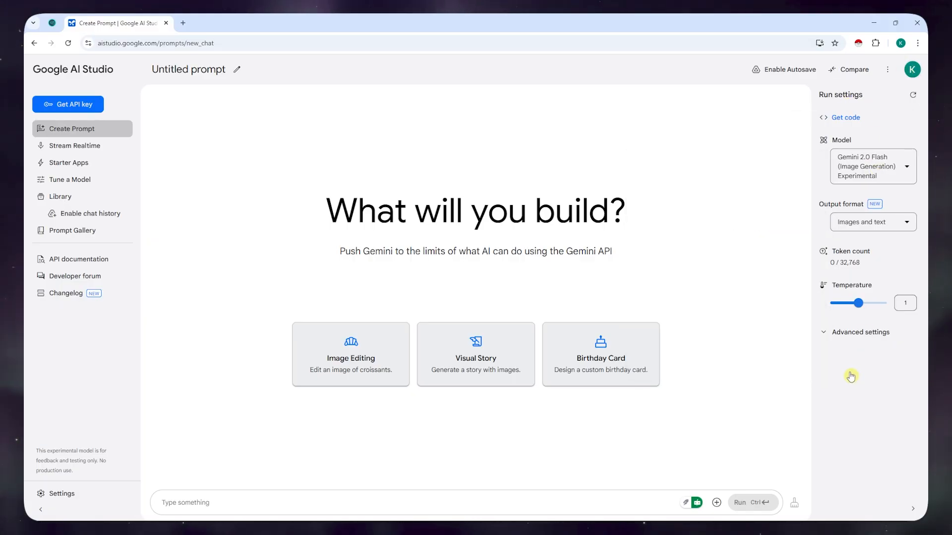
Step: Check which model and output format are selected in the run settings
click(867, 169)
mouse_move(806, 268)
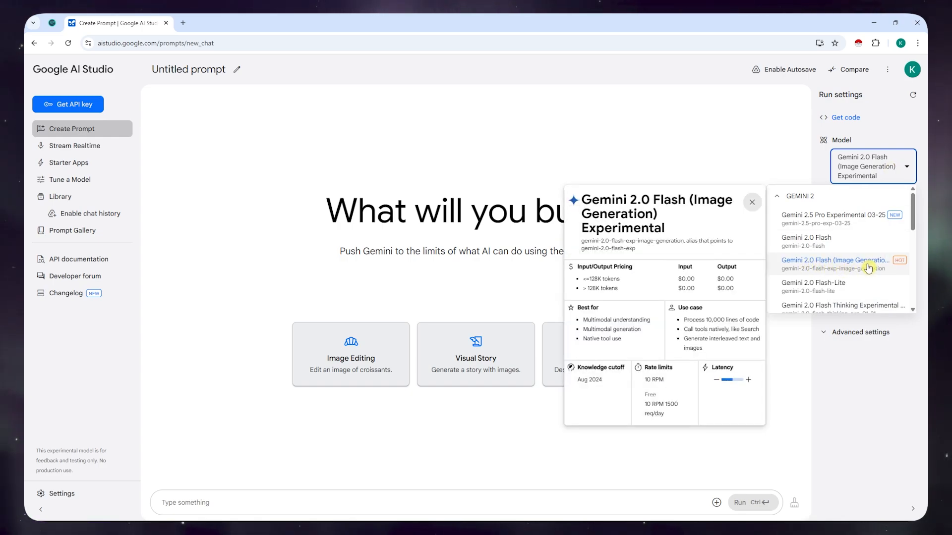
click(871, 395)
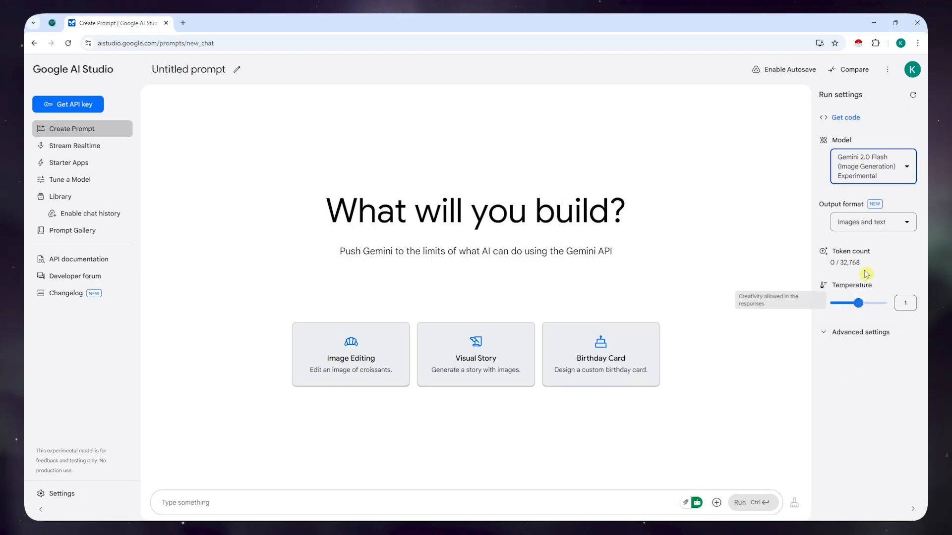
click(850, 227)
click(822, 231)
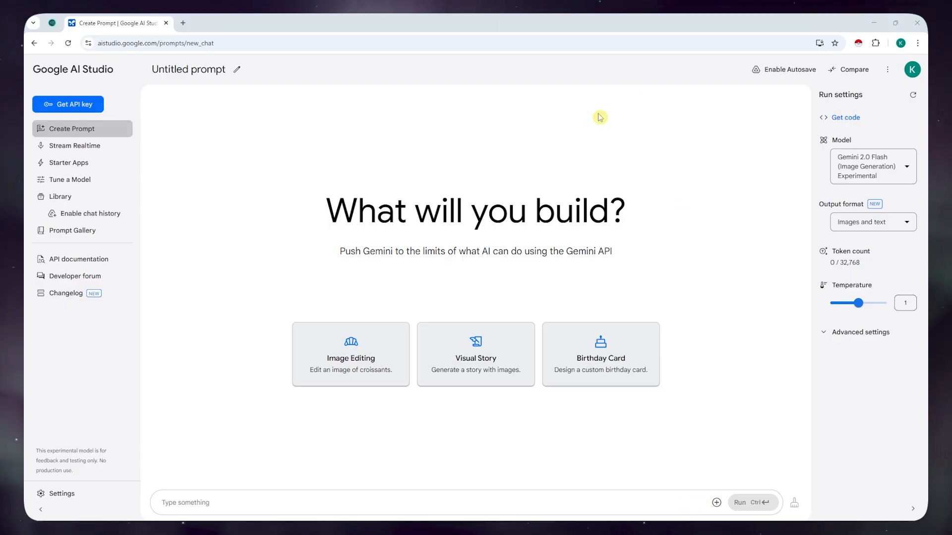
Step: Attach the photo of the person in the black crop top to the prompt and submit it without any text
drag(351, 203, 326, 501)
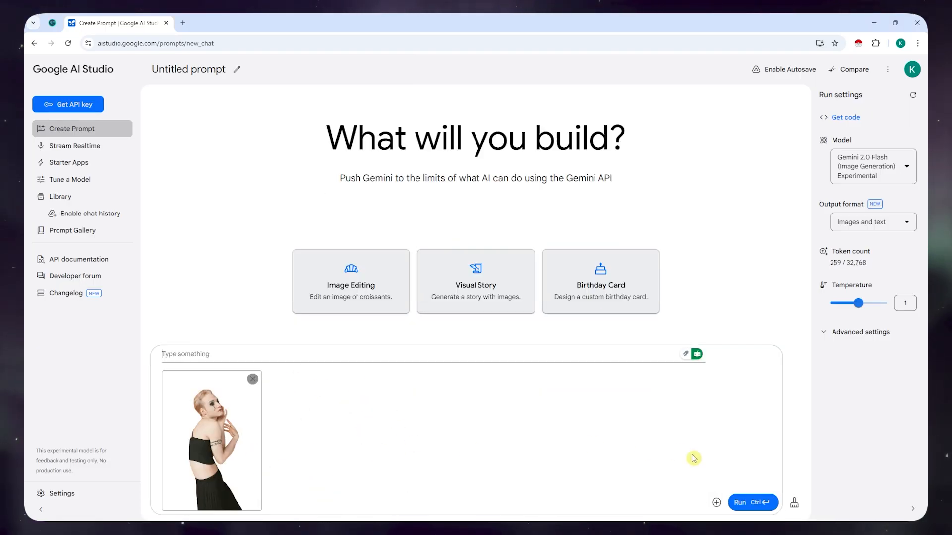
click(747, 503)
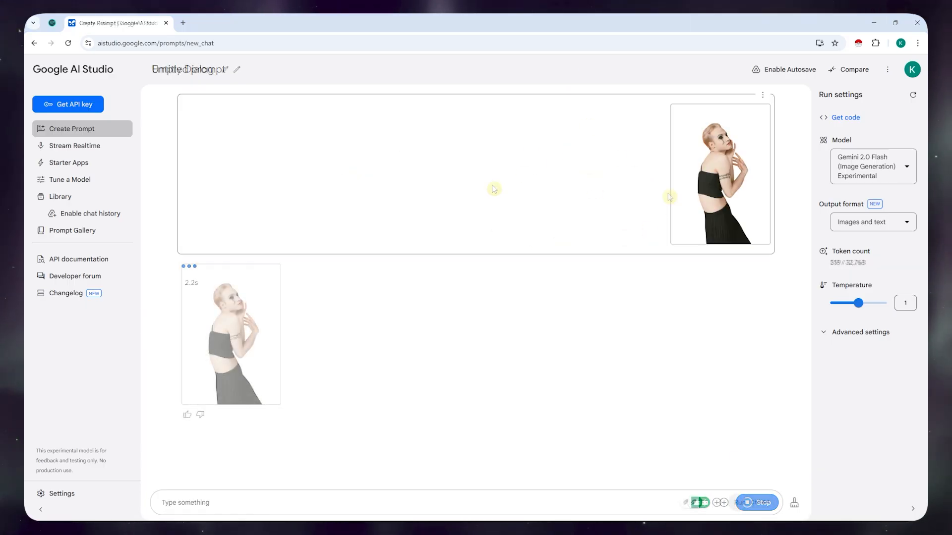
click(716, 504)
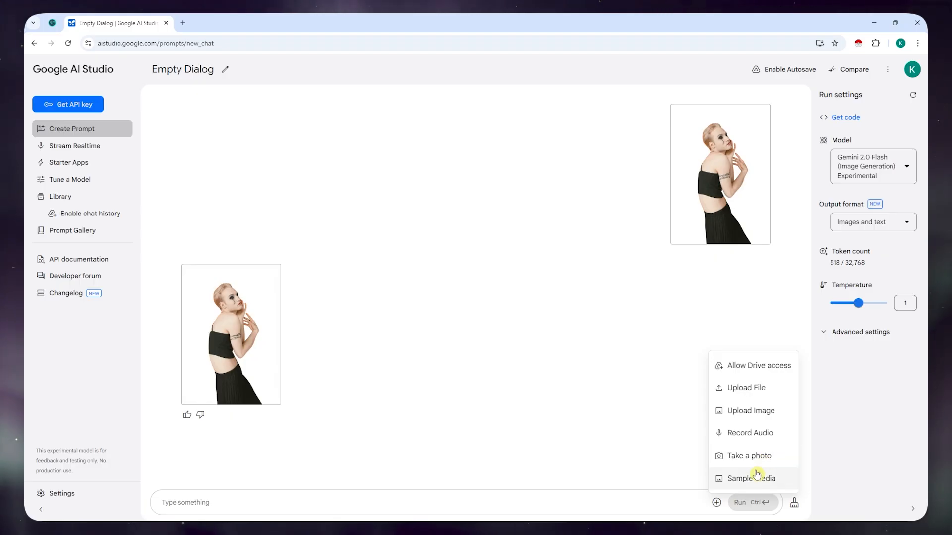
click(526, 458)
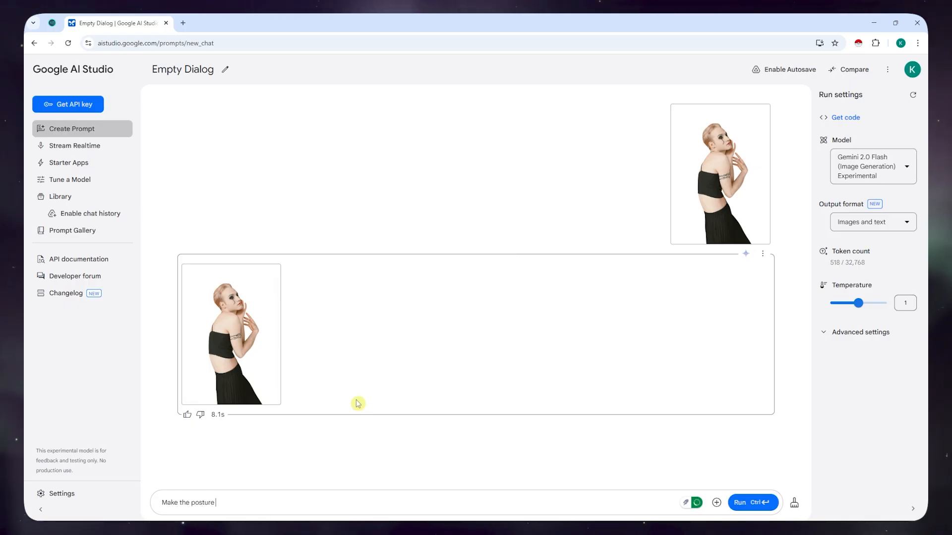
Step: Submit the prompt "Make the posture standing straight. I dont want any other changes."
text(tanding stra)
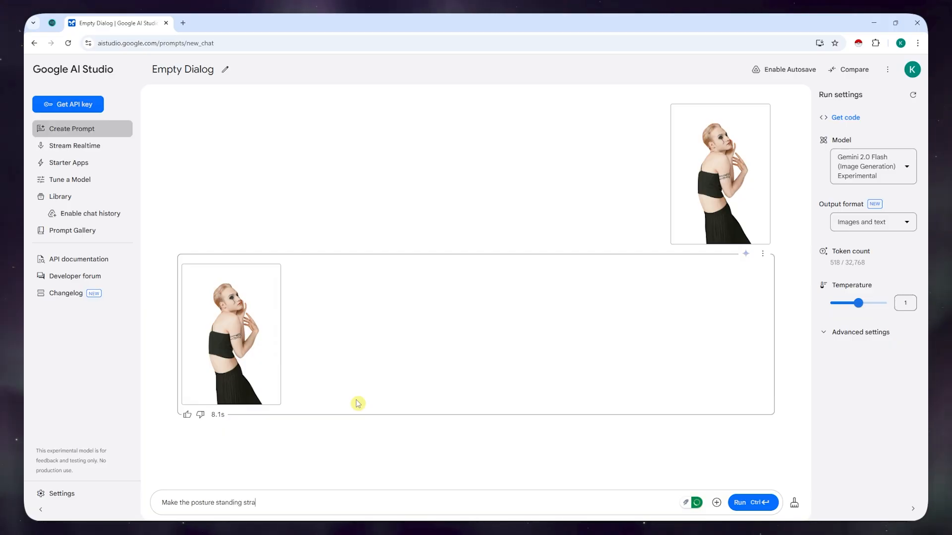
text(ight.)
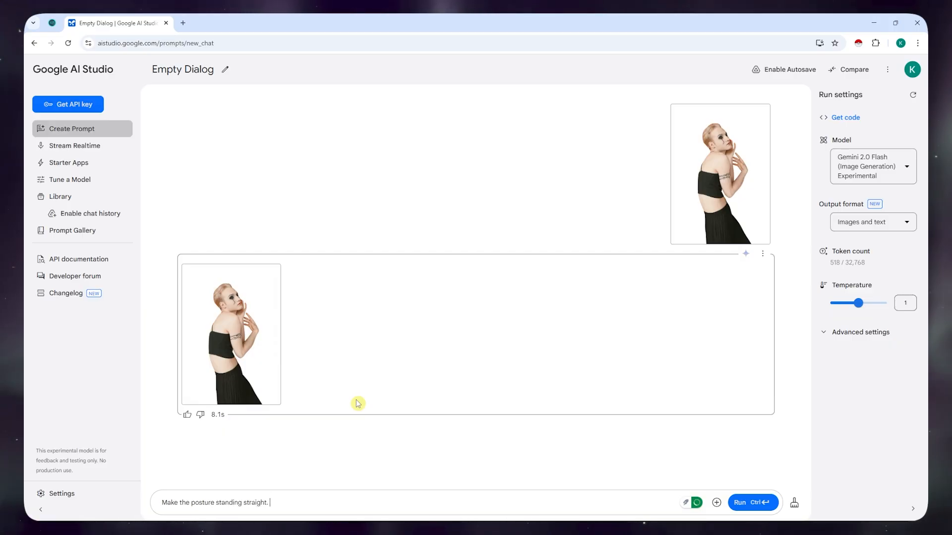
text( I dont want any other changes.)
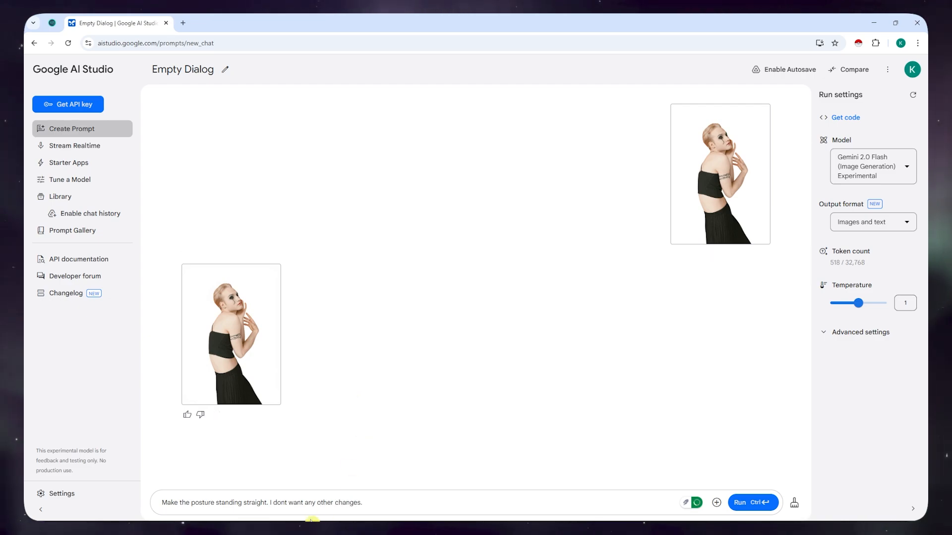
click(372, 502)
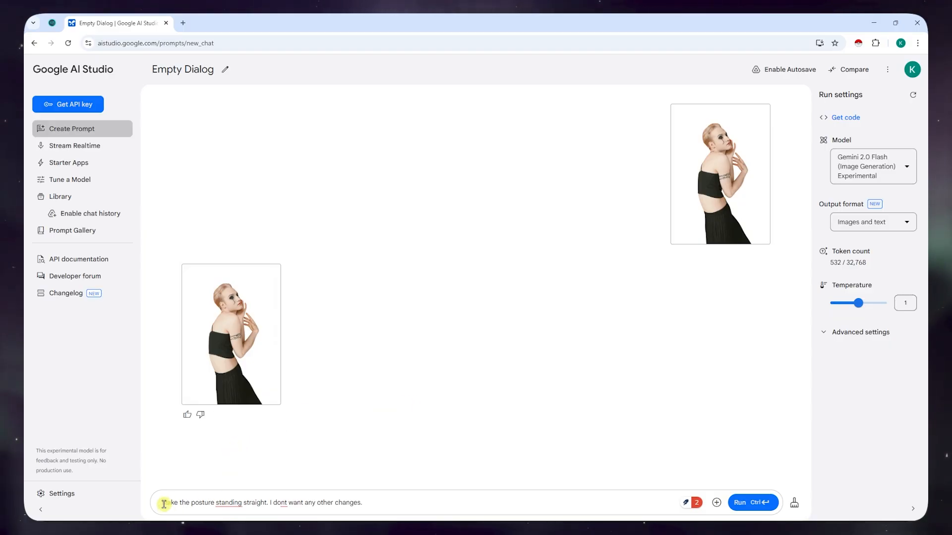
drag(163, 503, 270, 503)
click(432, 499)
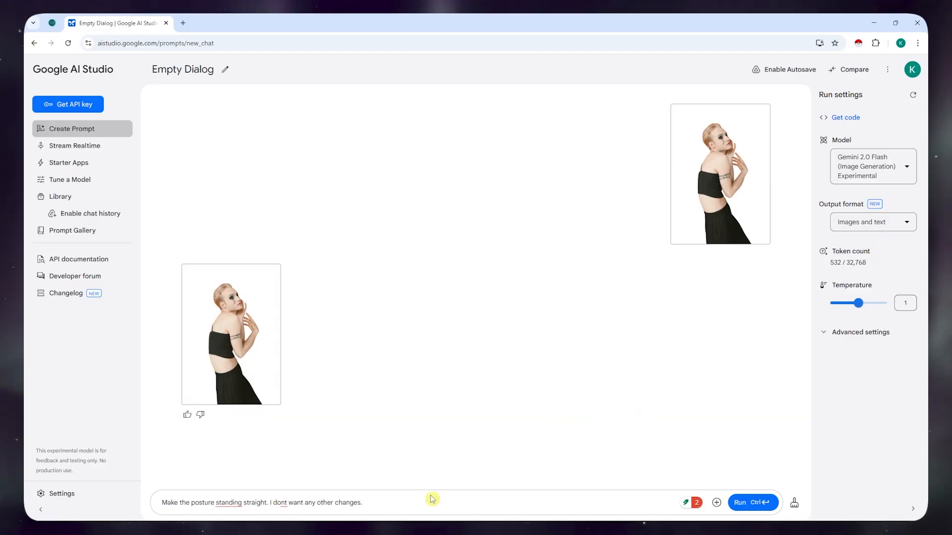
click(746, 503)
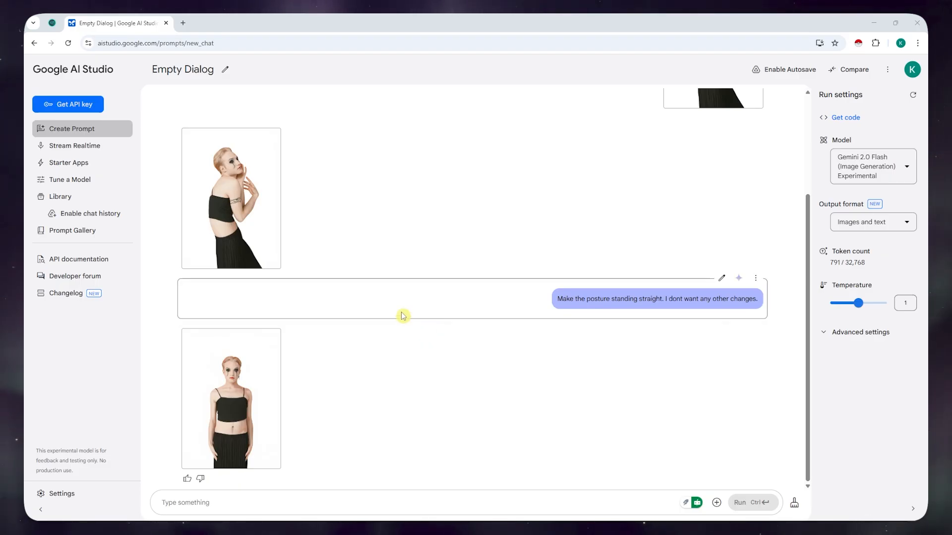
Step: Submit the follow-up prompt "Retain the side view. I dont want it to face front."
click(210, 501)
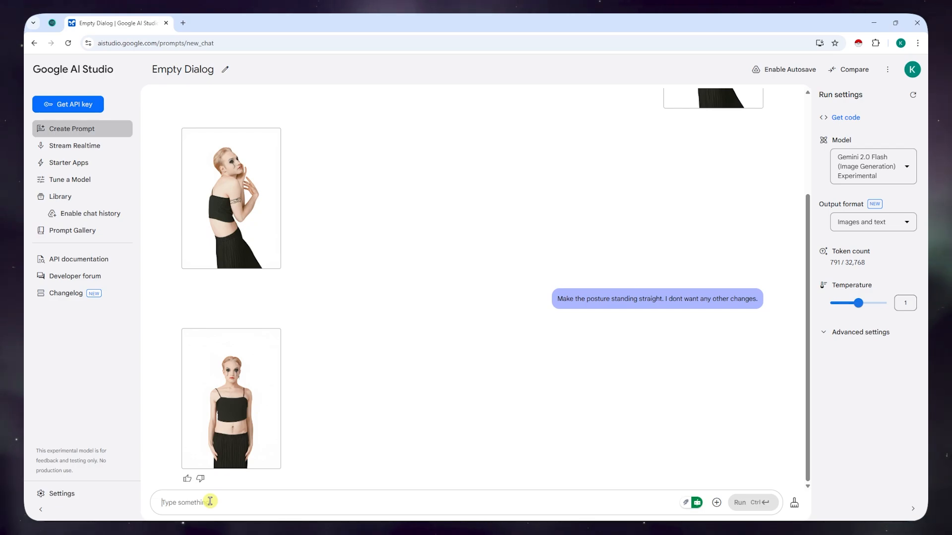
text(T)
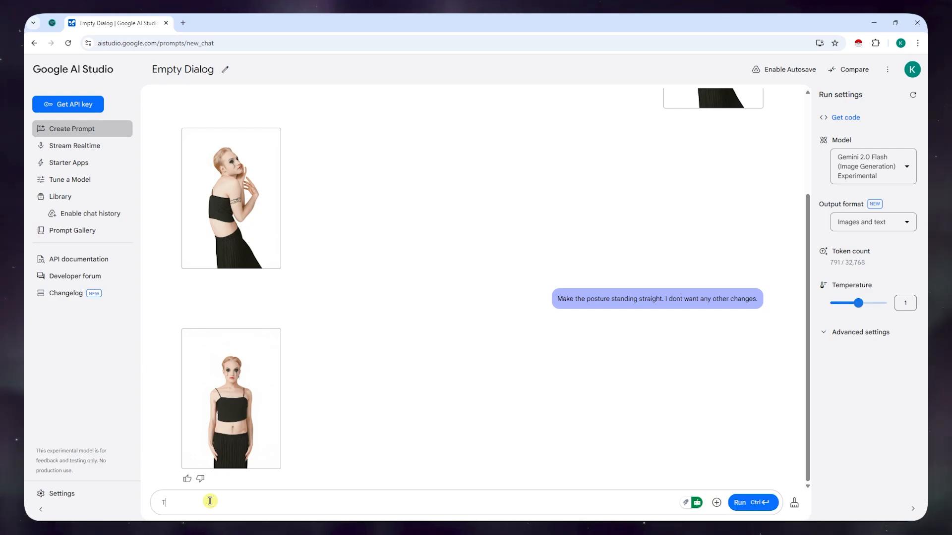
text(etain the sid)
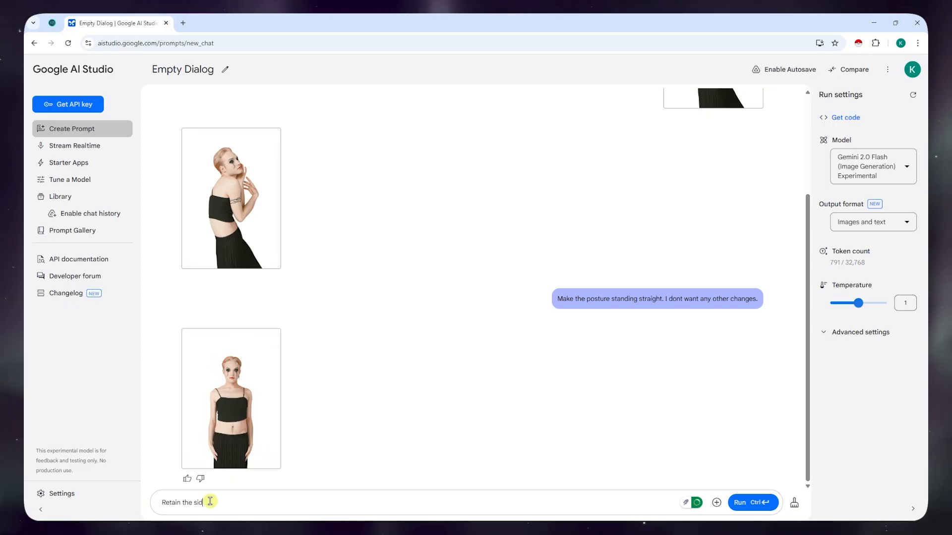
text(e view. I dont want it to face front)
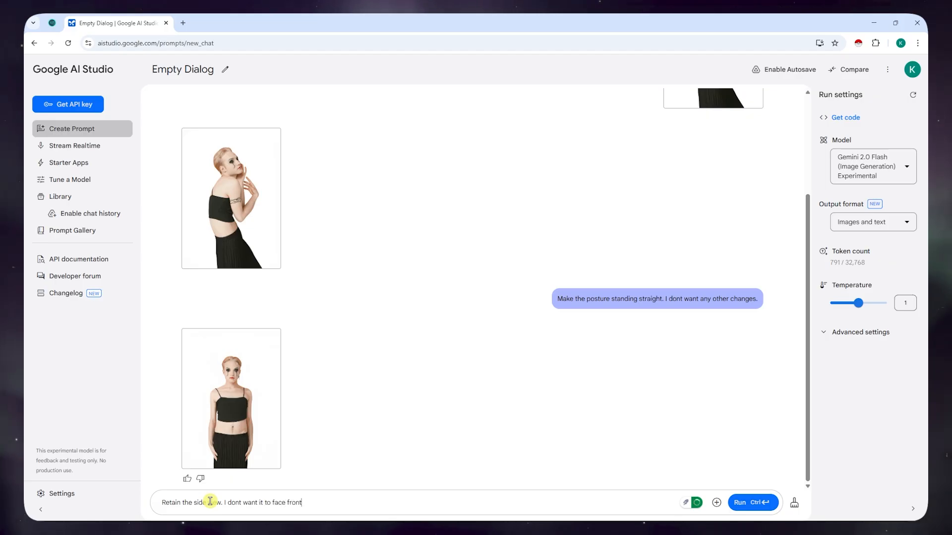
text(.)
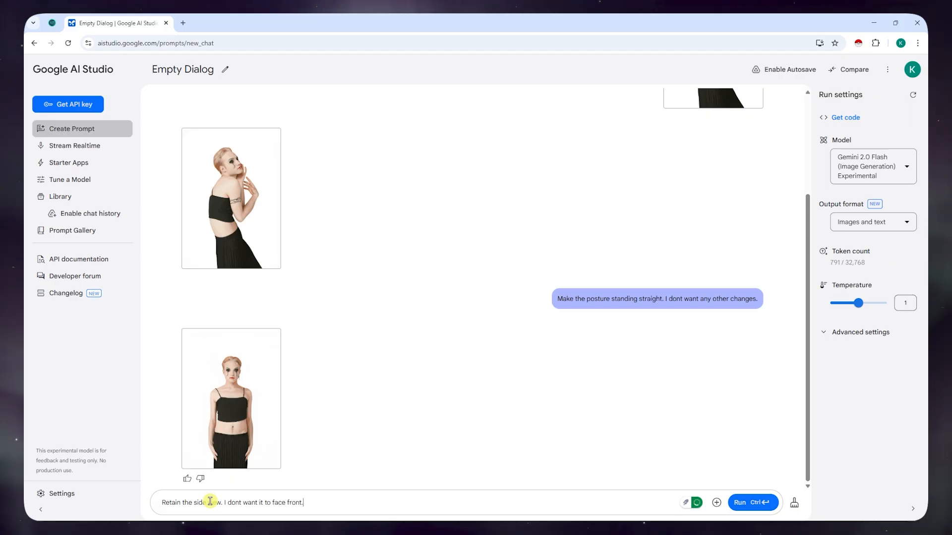
click(738, 499)
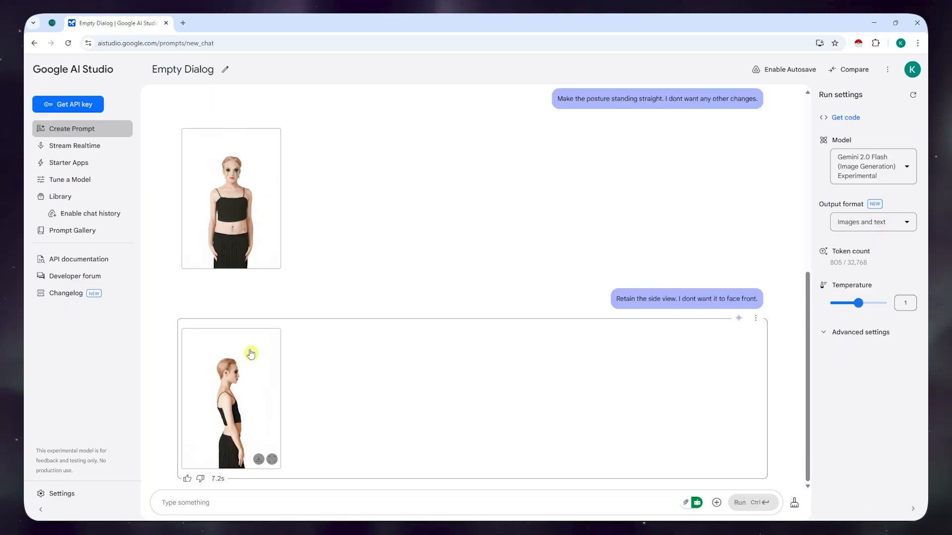
Step: Inspect the latest generated side-view image and the uploaded original photo enlarged, comparing face and pose
scroll(254, 347, up, 5)
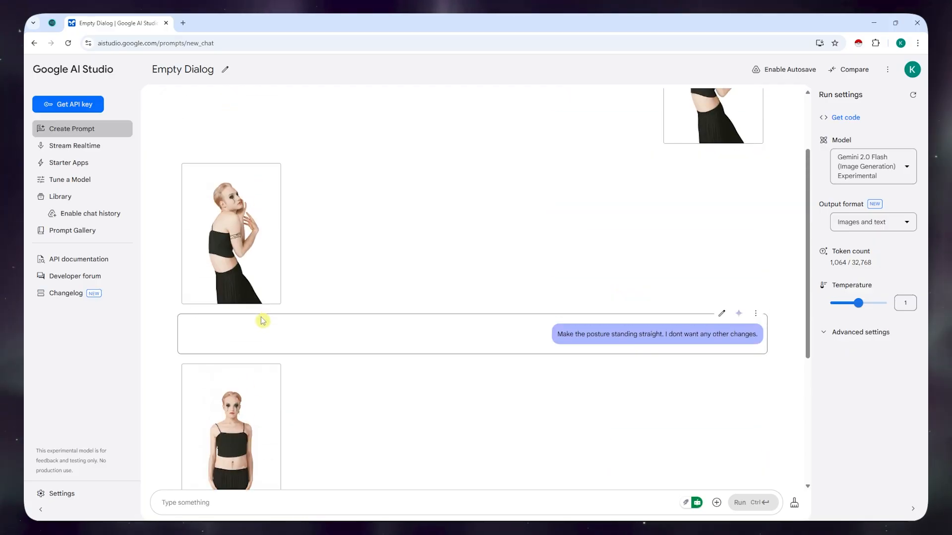
scroll(252, 332, down, 5)
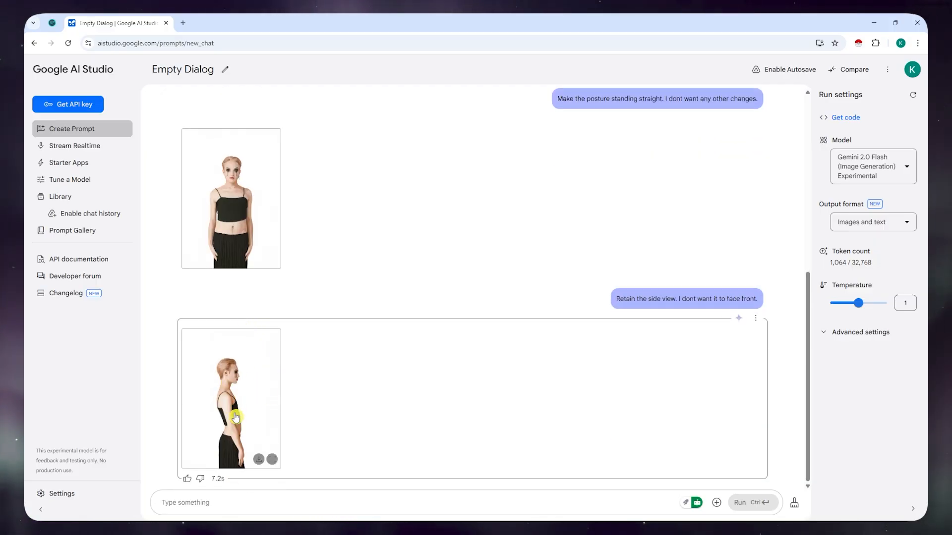
click(253, 404)
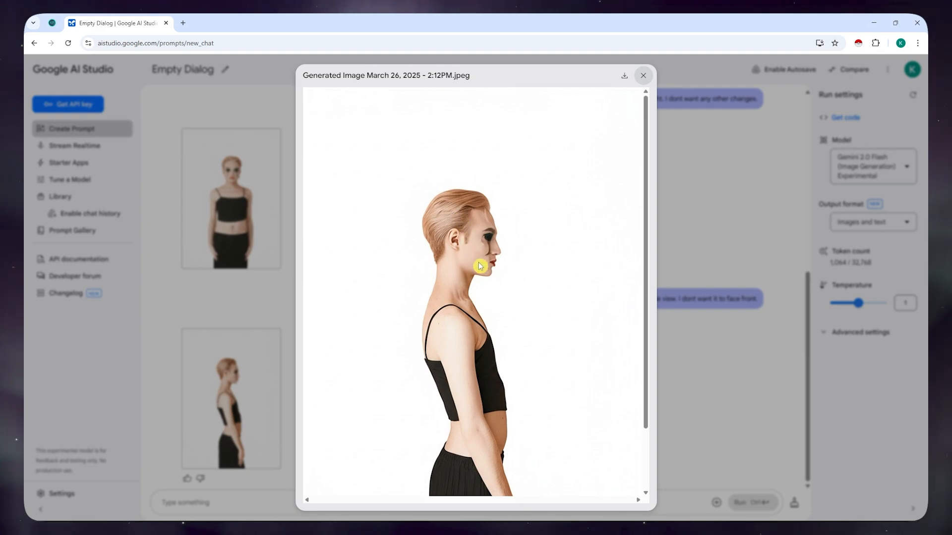
key(Escape)
scroll(570, 241, up, 7)
click(719, 196)
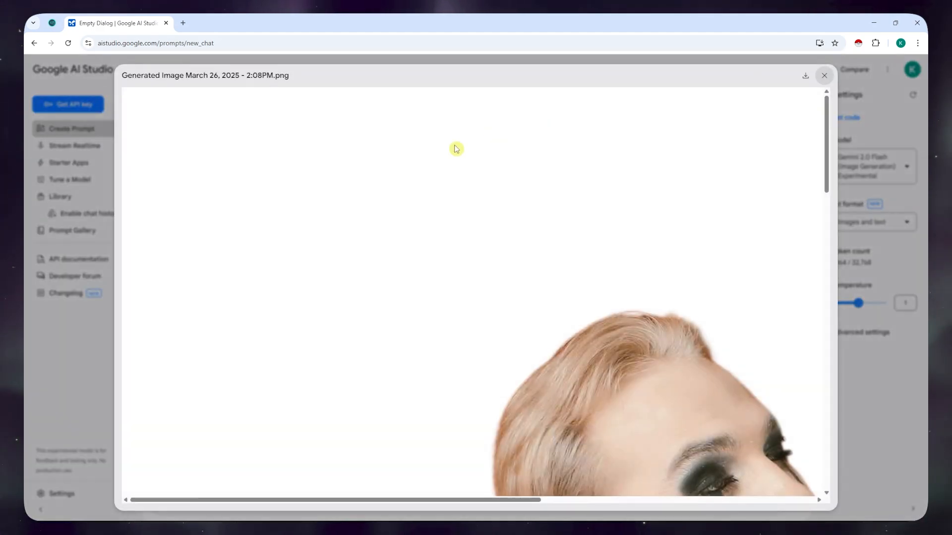
scroll(605, 308, down, 5)
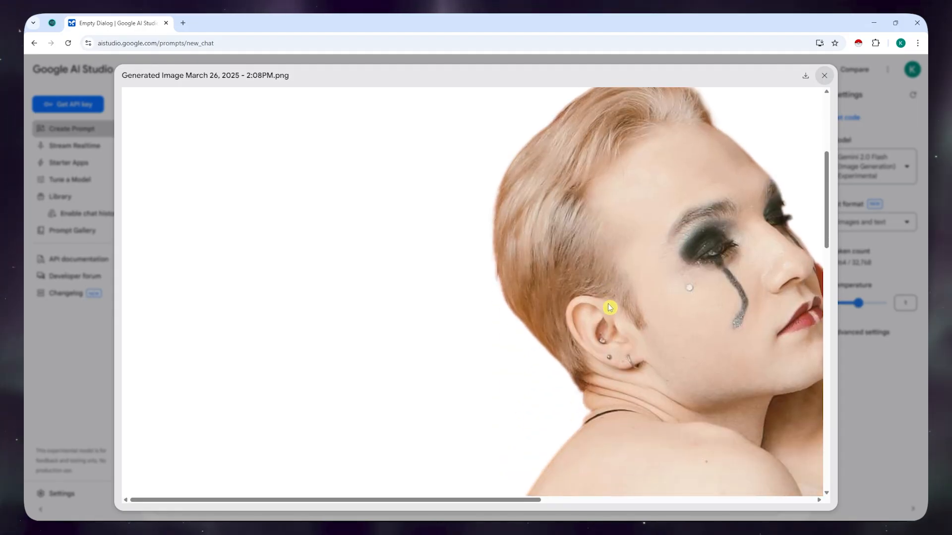
key(Escape)
Step: Compare the first generated image with the latest side-view image at enlarged size and within the conversation
click(233, 322)
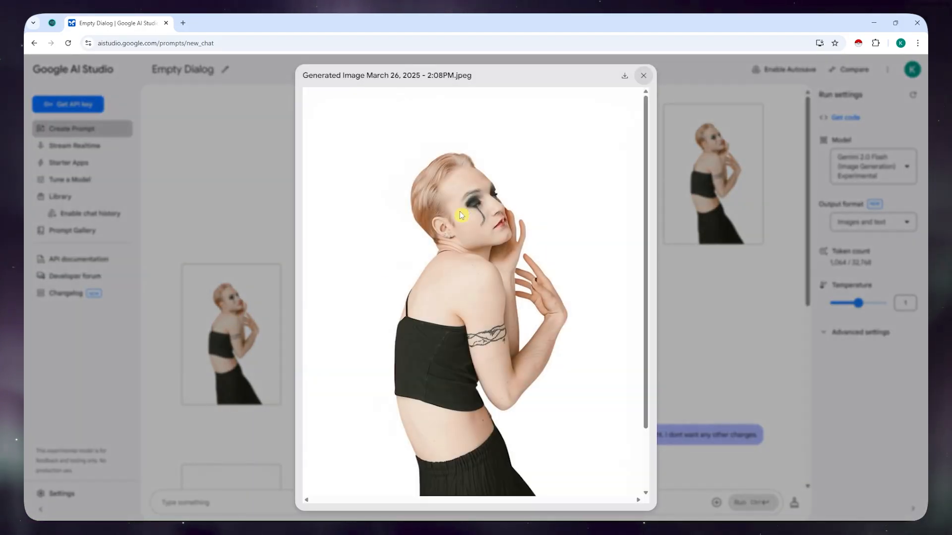
key(Escape)
scroll(281, 312, down, 6)
click(228, 388)
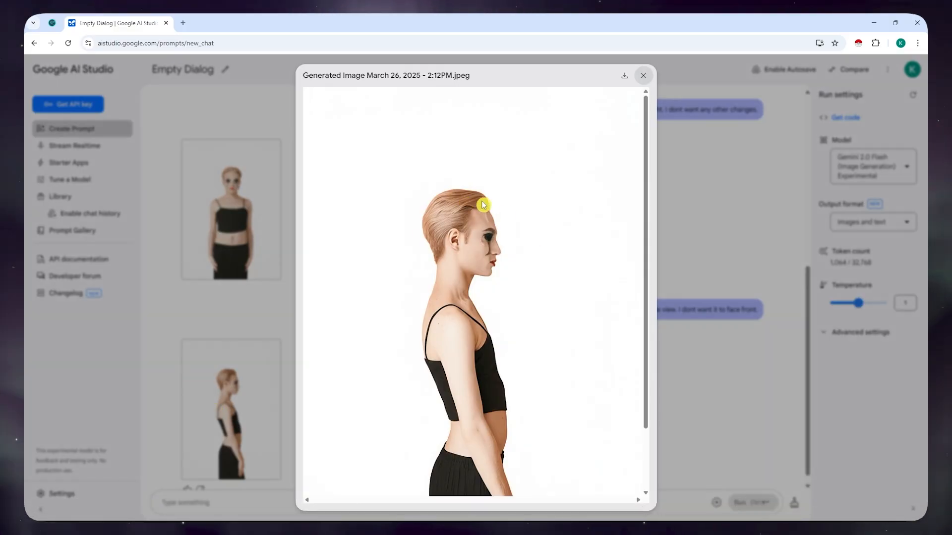
click(709, 268)
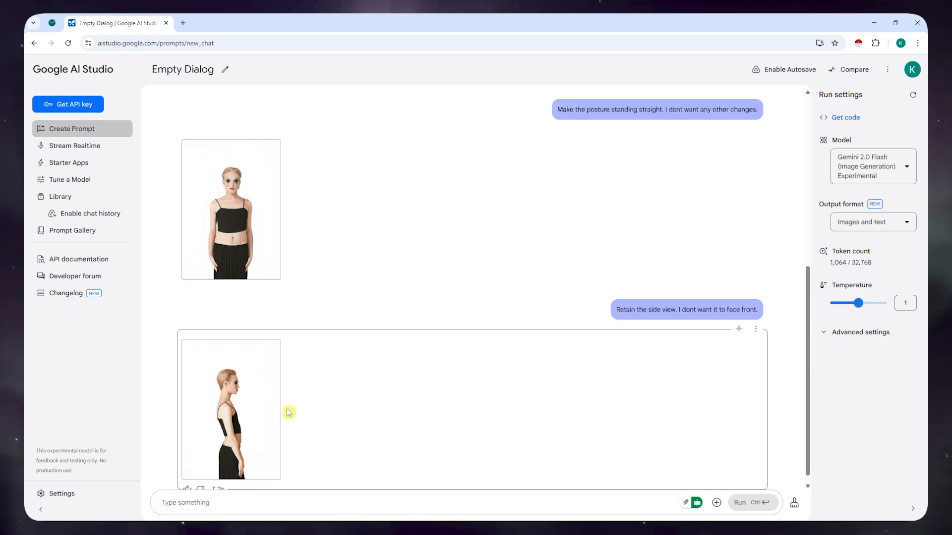
scroll(251, 362, up, 6)
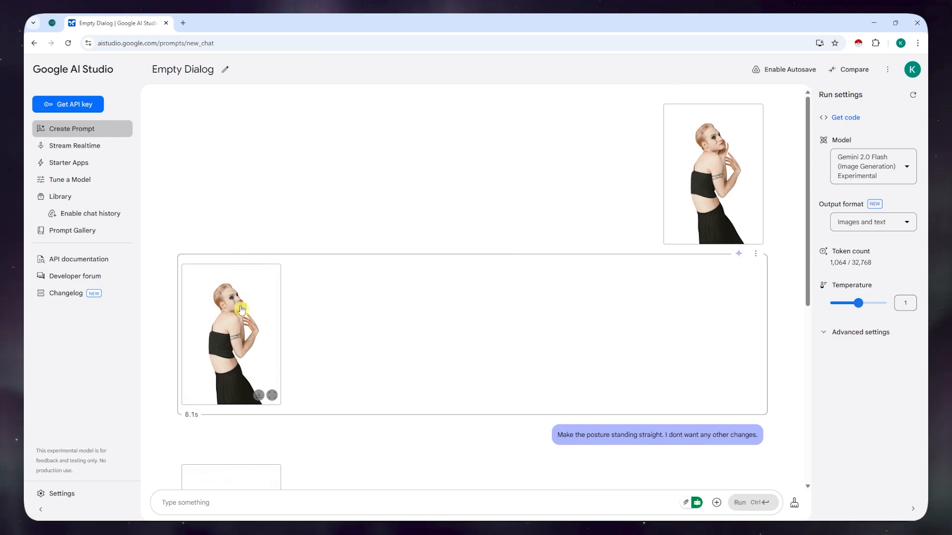
scroll(304, 338, down, 5)
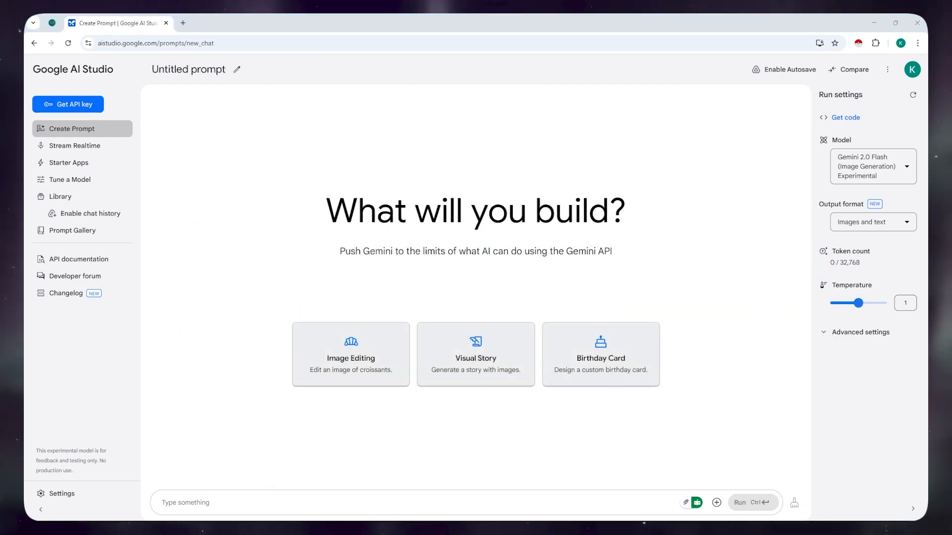
Step: Attach the two-person photo to the prompt and enter "Make a square passport photo of the male on the left side of the photo."
drag(276, 429, 190, 503)
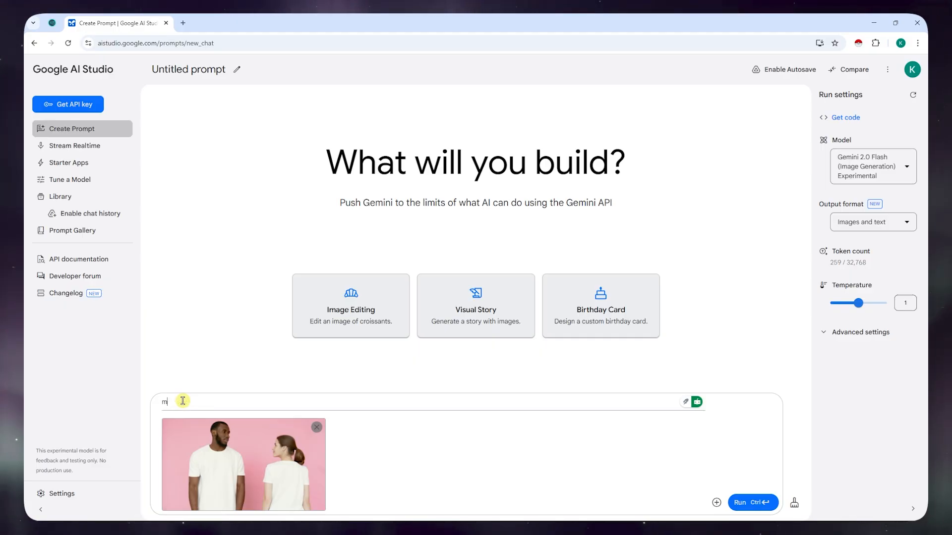
text(Make a squa)
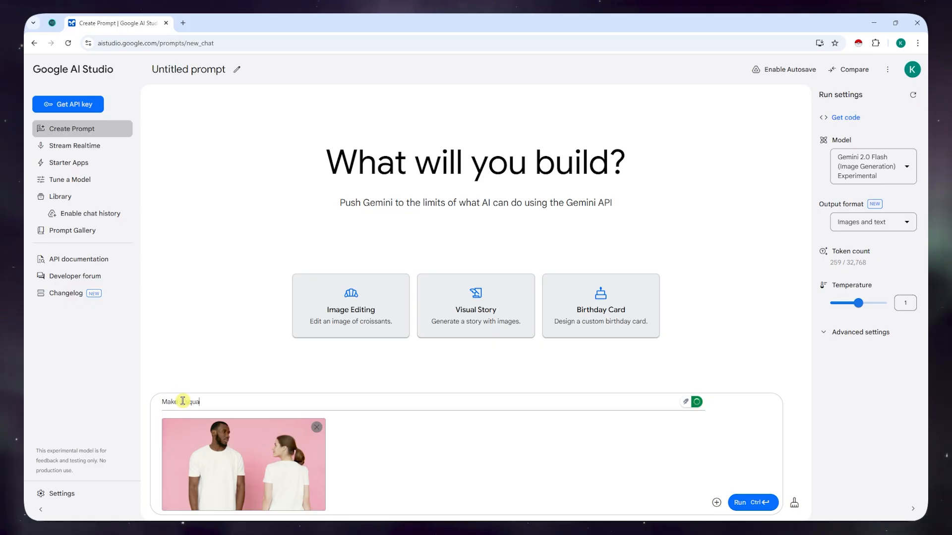
text(re passport p)
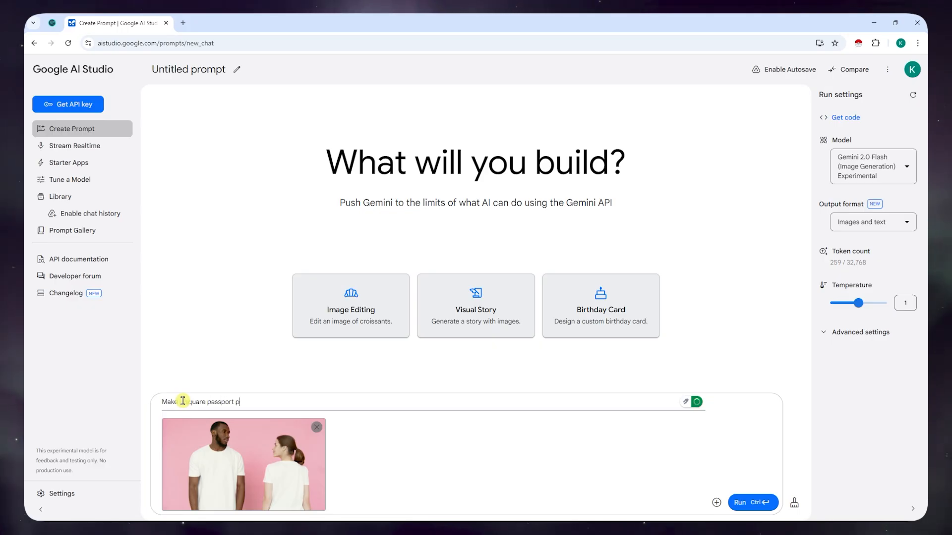
text(hoto of the)
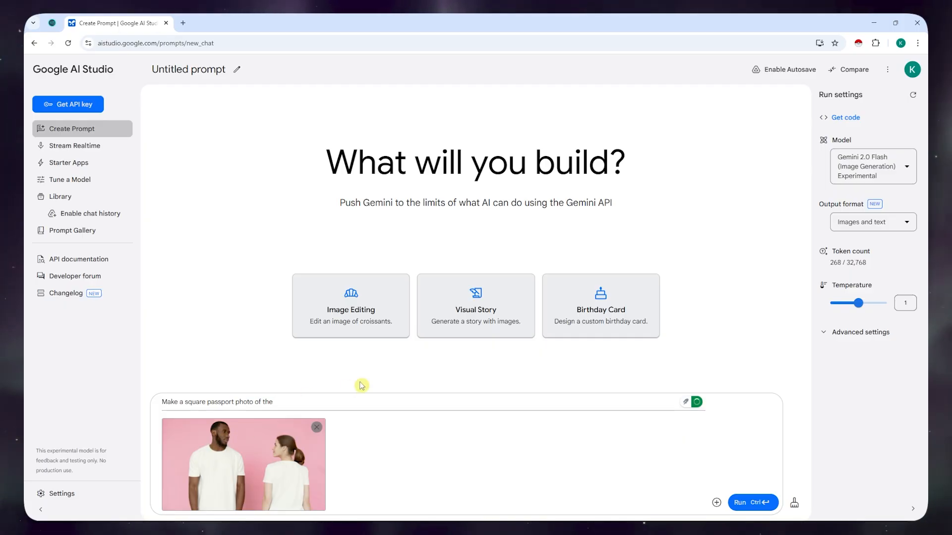
text(male on the left s)
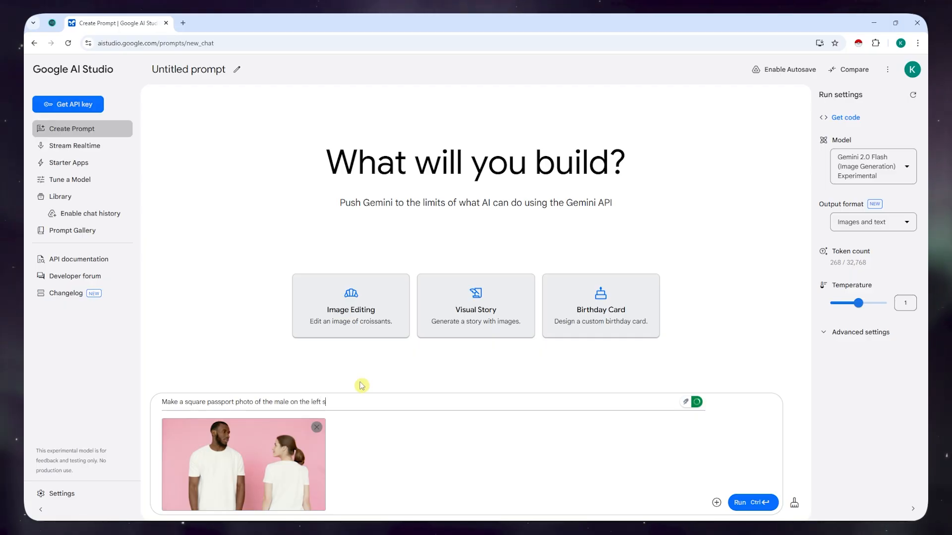
text(ide of the photo.)
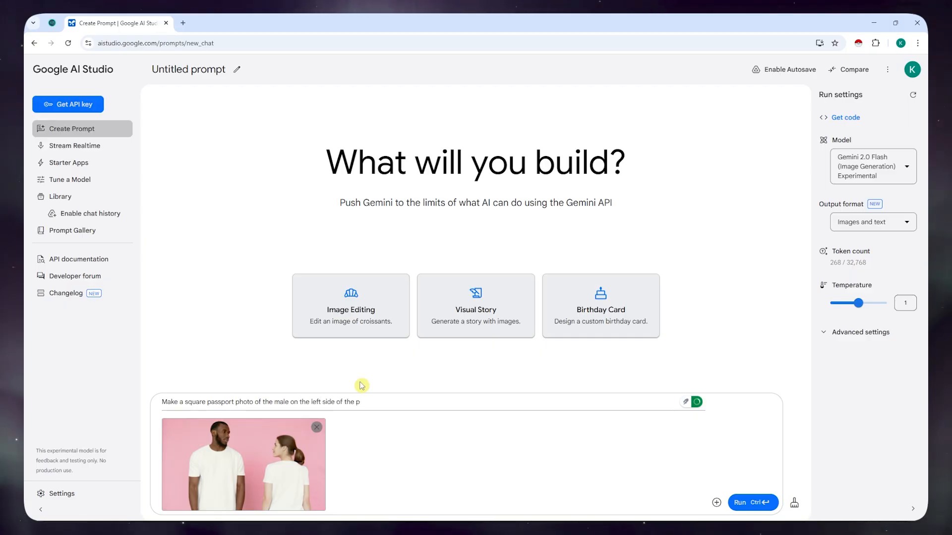
Step: Complete the prompt with "I want it to be in a neutral facial expression with white background." and submit it
text(nt i)
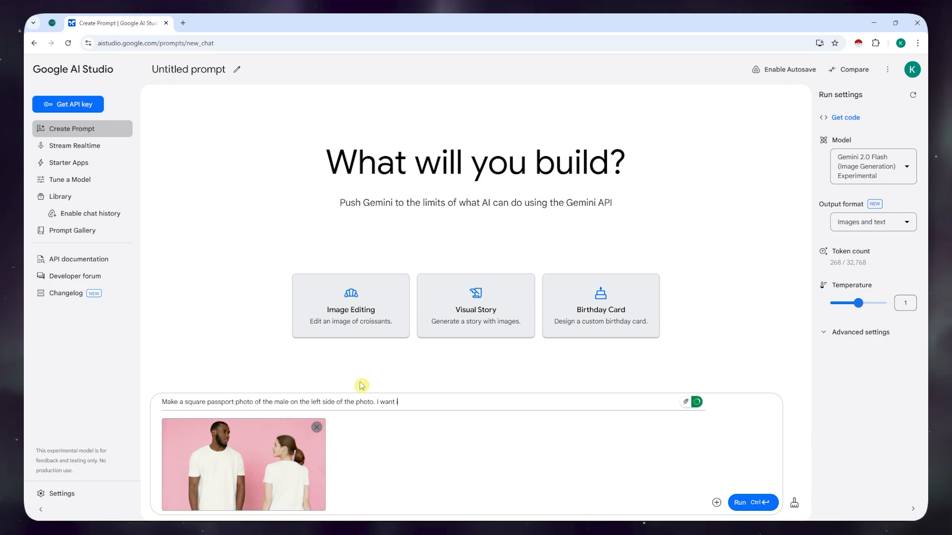
text(t to be in a neutral facia)
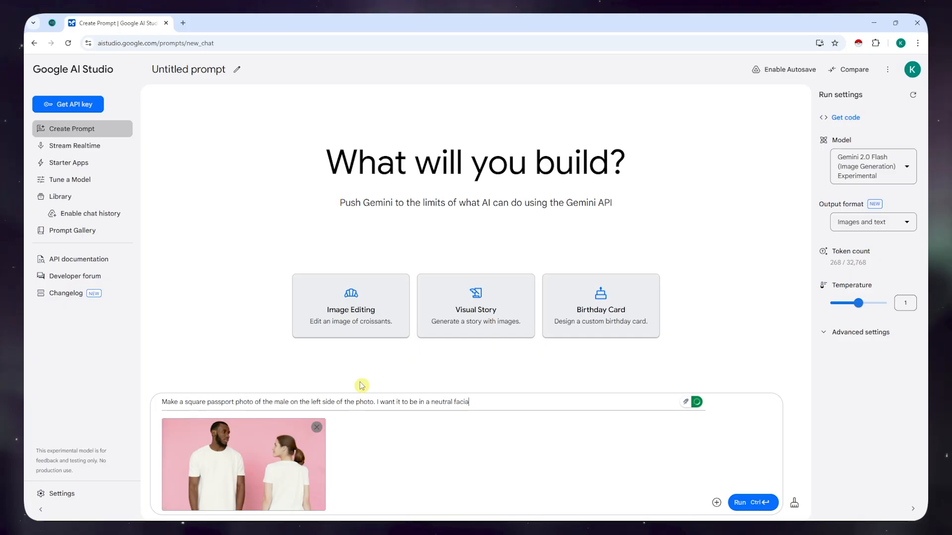
text(l expression wi)
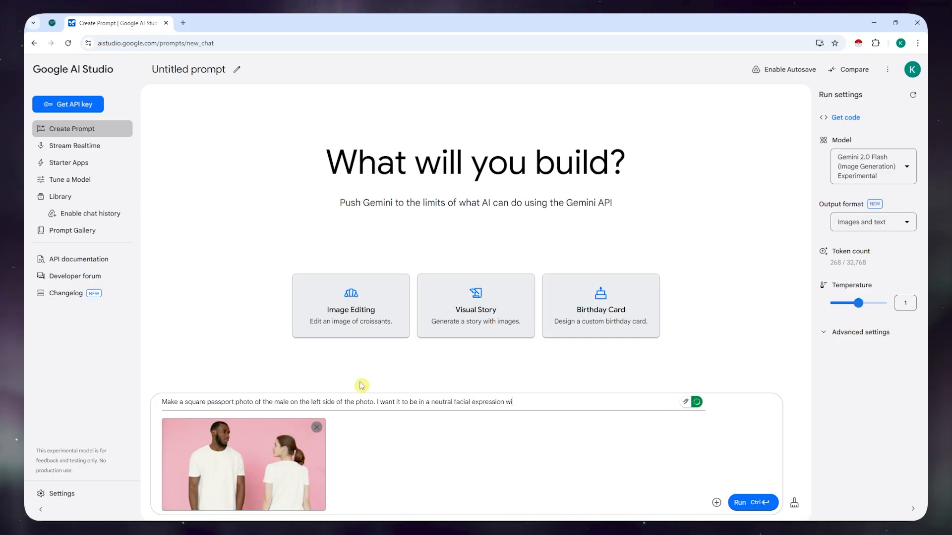
text(th withit)
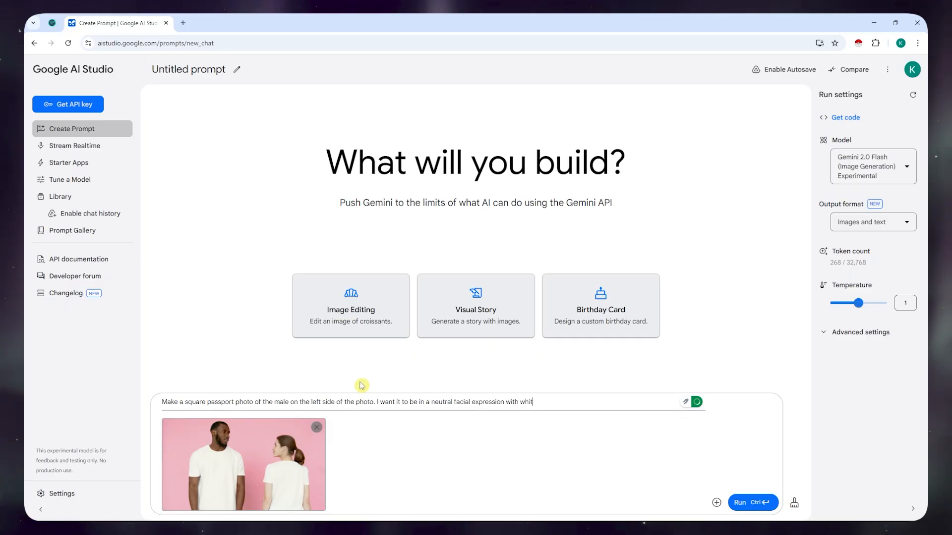
text(e background.)
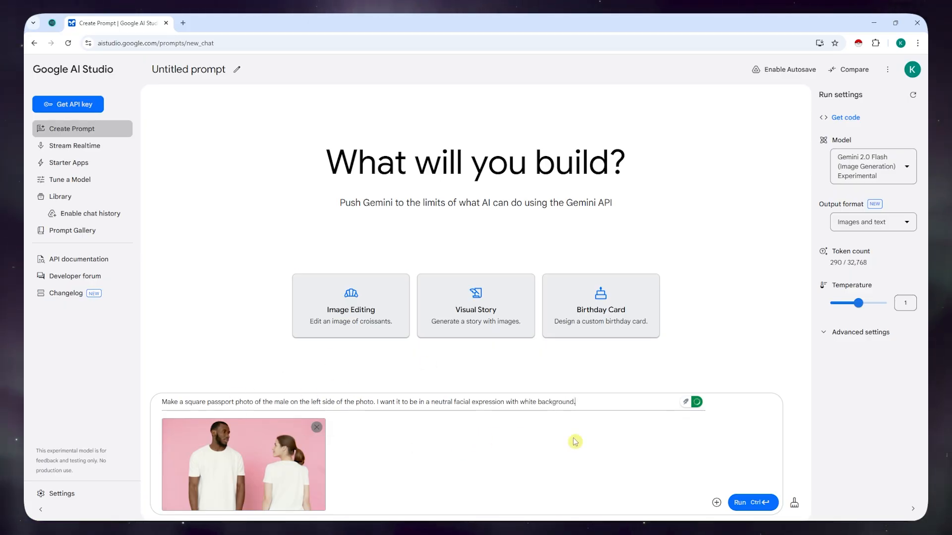
click(741, 504)
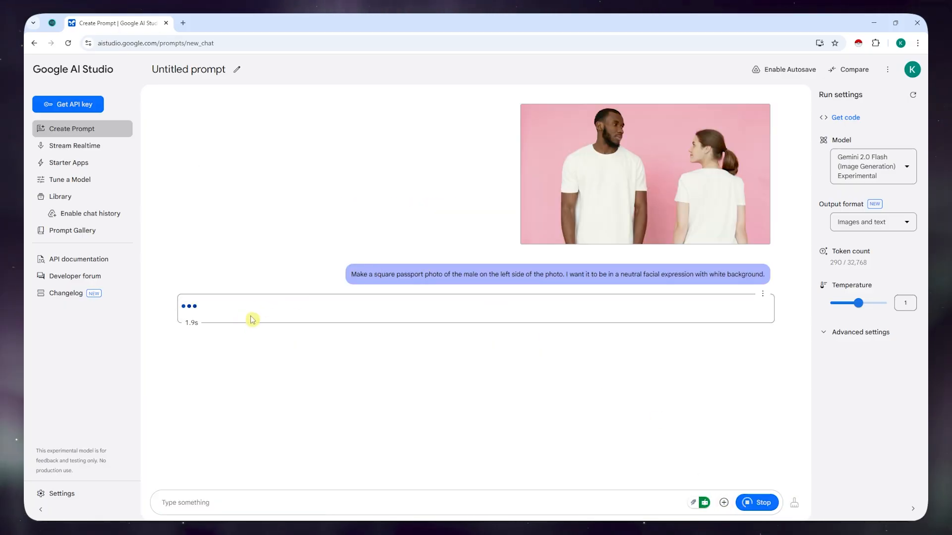
Step: Examine the original two-person photo and the generated passport photo enlarged, comparing the man's face in both
click(616, 128)
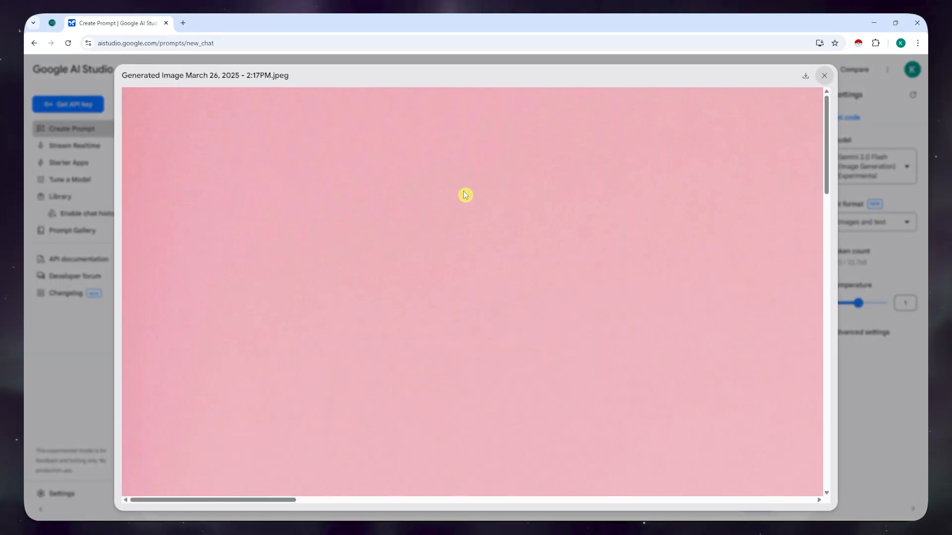
click(823, 76)
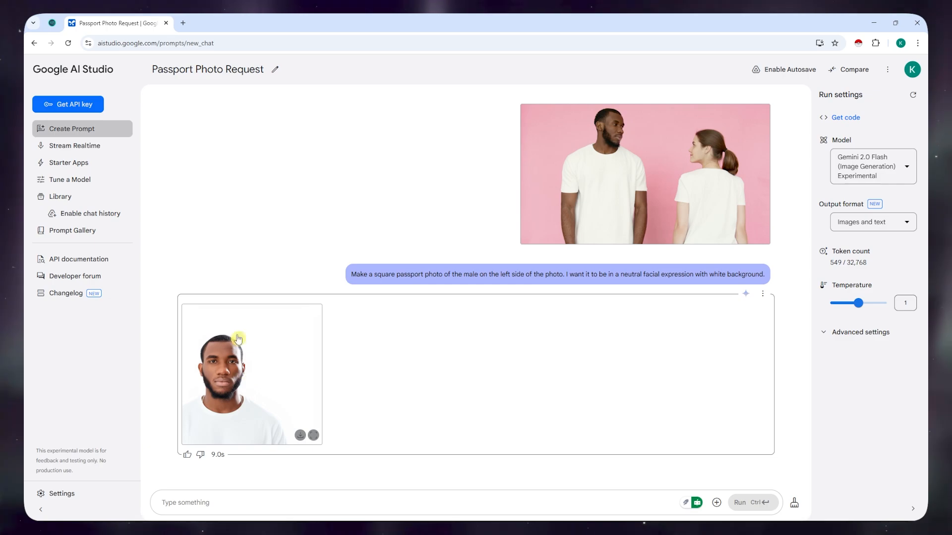
click(614, 133)
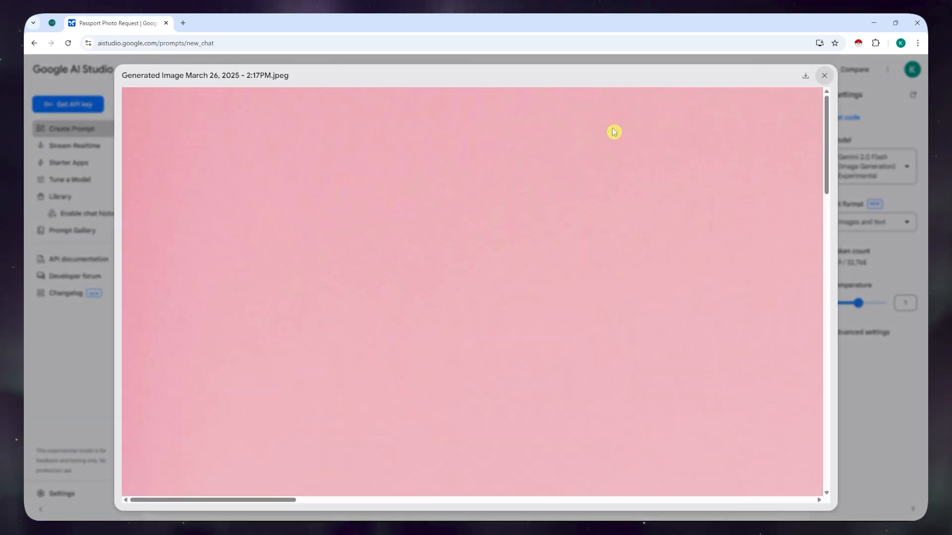
click(823, 76)
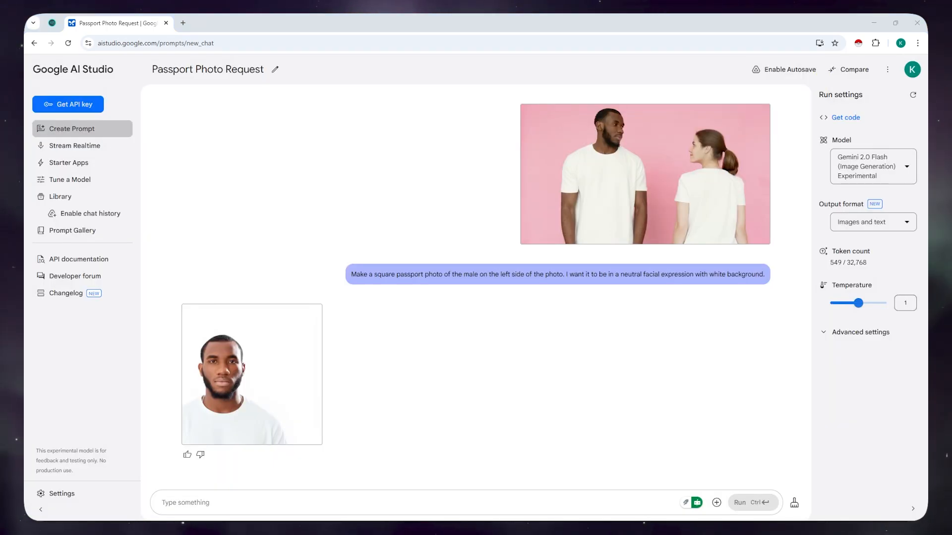
click(663, 132)
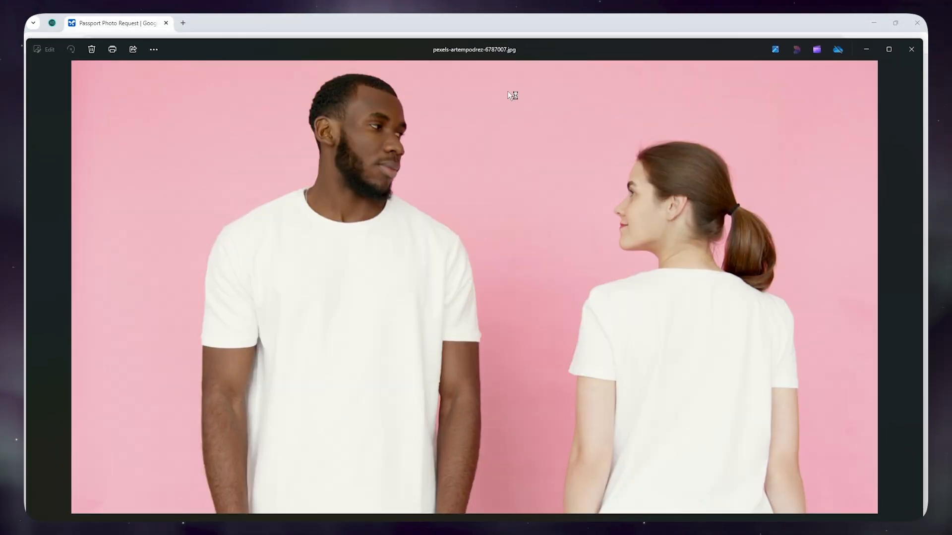
double_click(373, 162)
drag(378, 148, 480, 322)
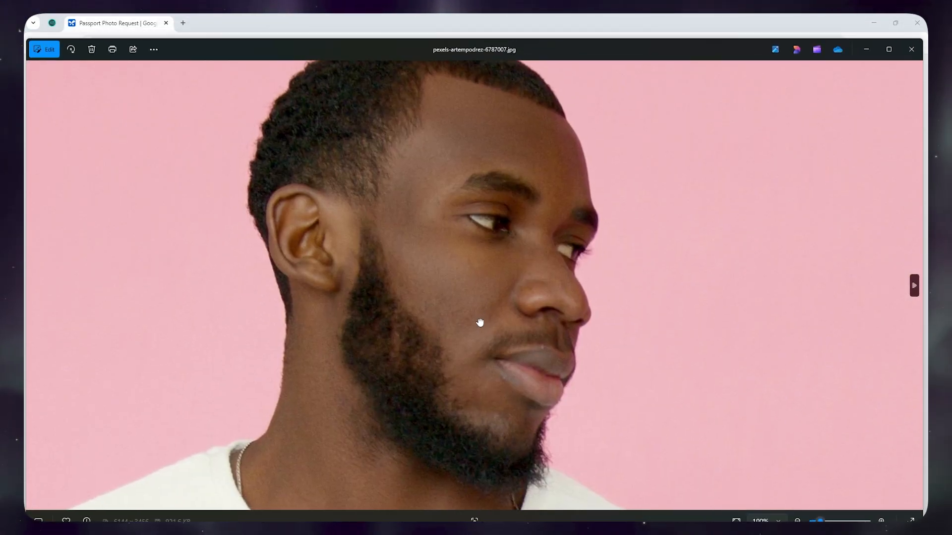
click(865, 51)
click(197, 365)
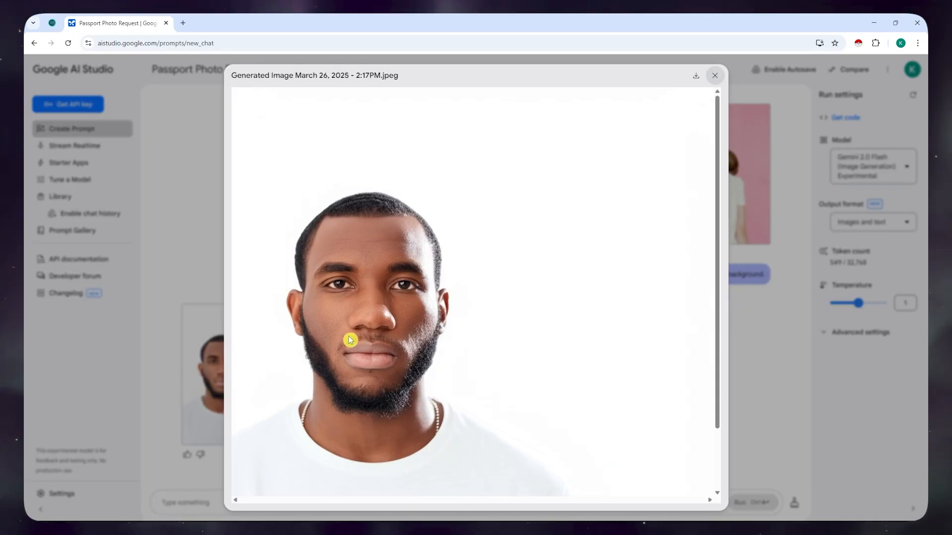
click(711, 78)
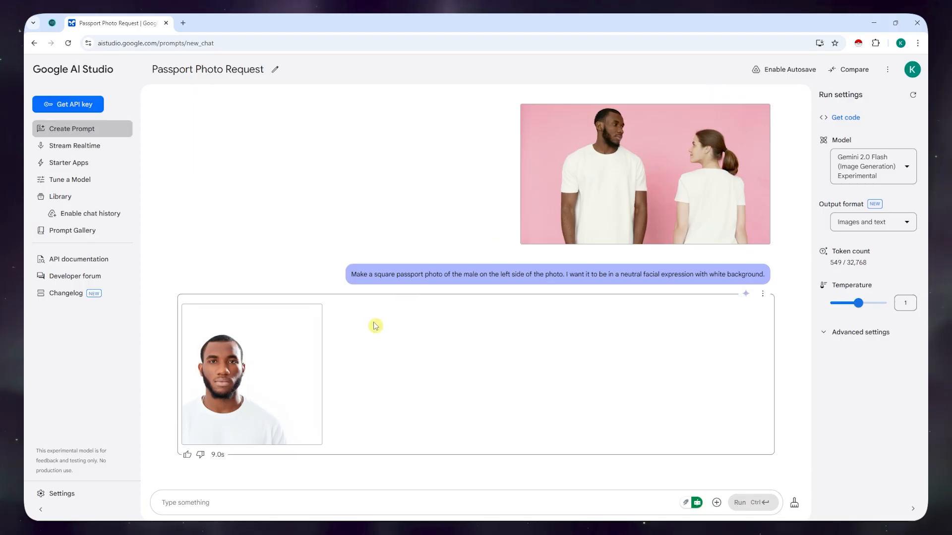
Step: Submit the follow-up prompt "I want you to place the subject on the center. Make him wear a formal attire. Make the lips less pale"
click(269, 502)
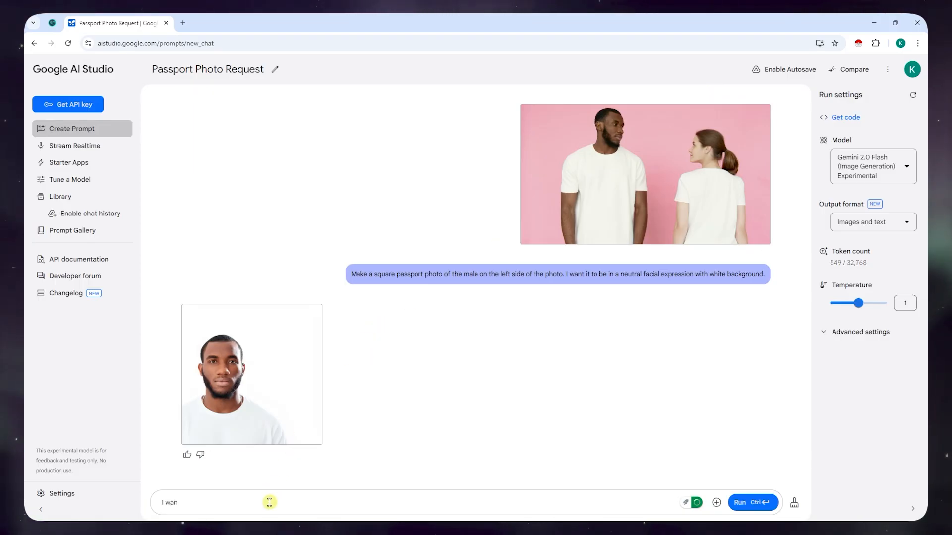
text(I want you to place th)
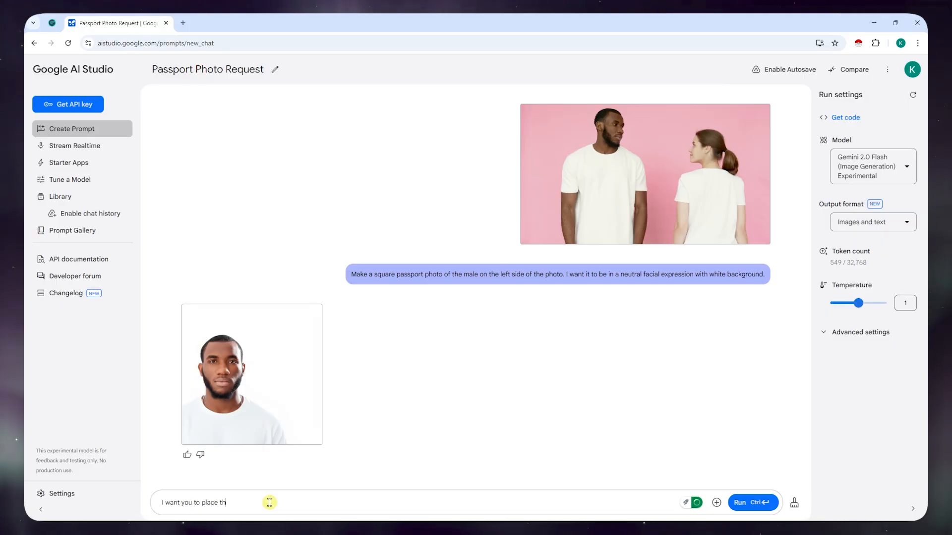
text(e subject on)
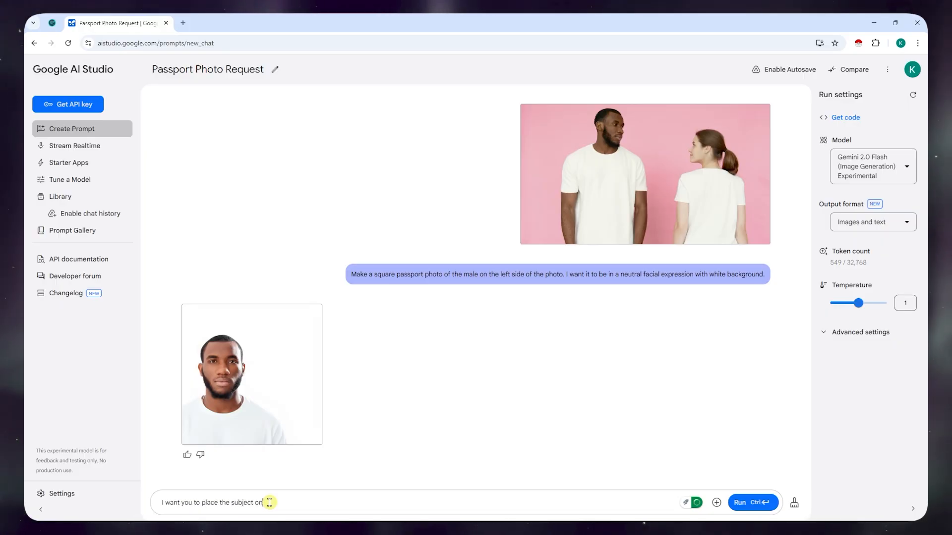
text( the center)
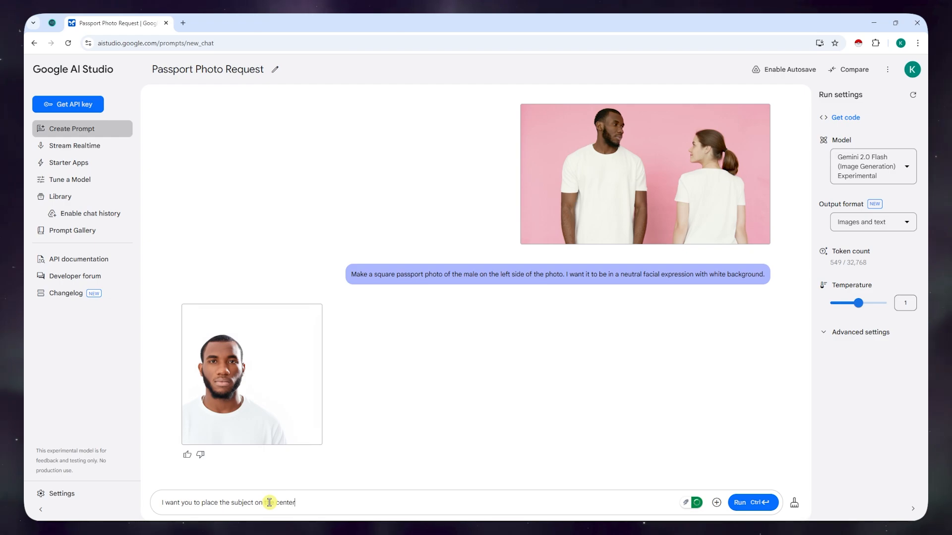
text(.)
mouse_move(213, 425)
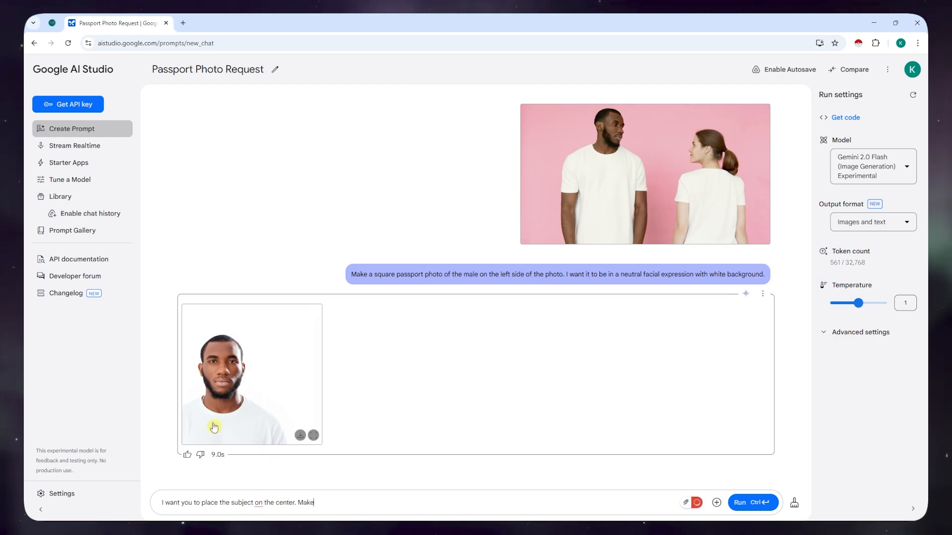
text(Make him wear a fo)
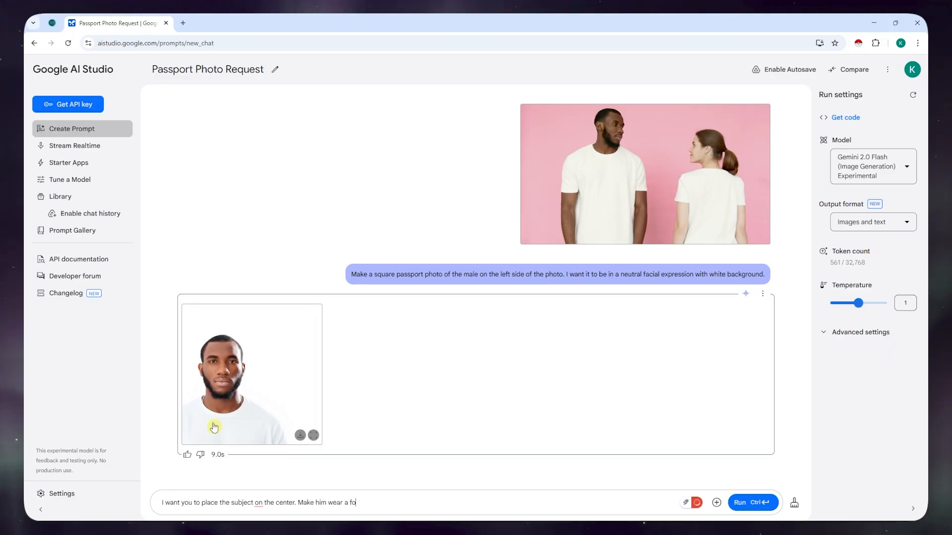
text(rmal attire. and)
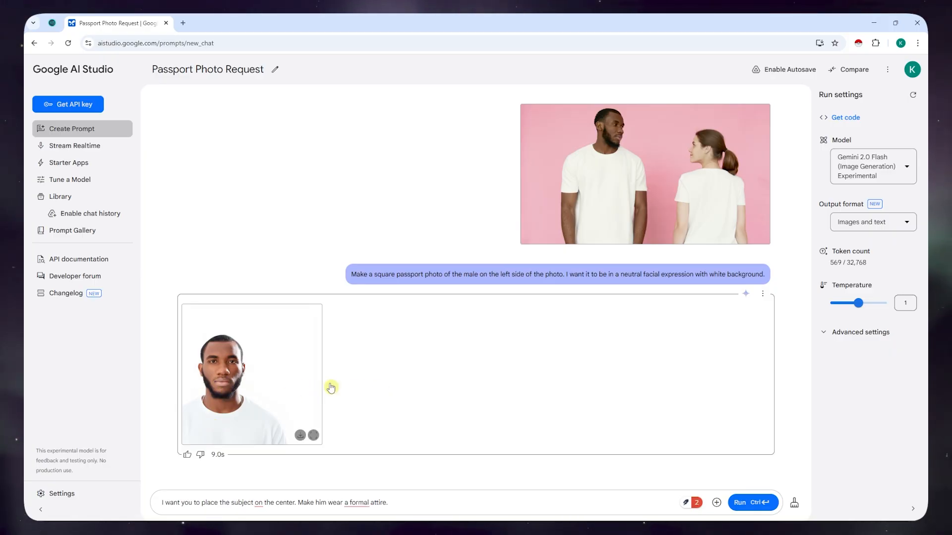
text(Make the lips less pale)
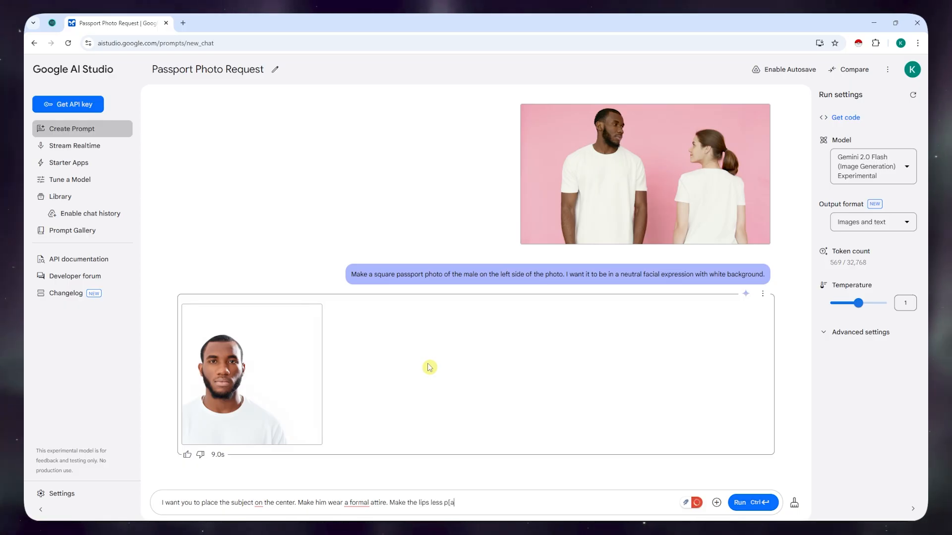
click(741, 503)
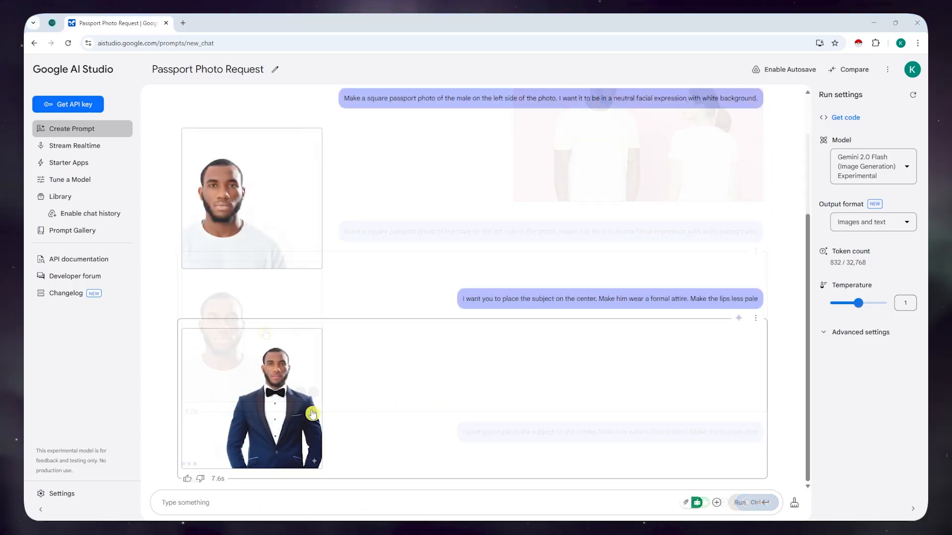
Step: Examine the generated formal-attire photo enlarged, from the man's face down to the suit, and close it
click(251, 410)
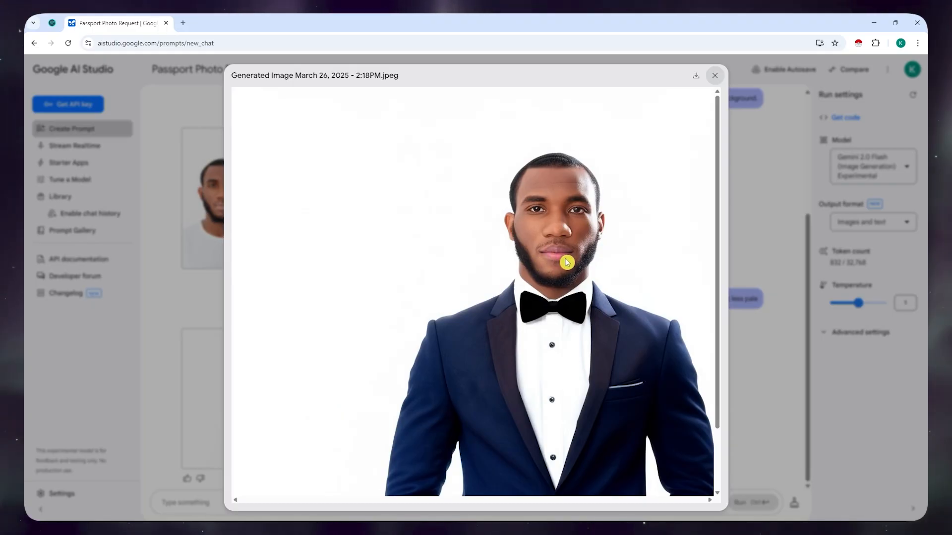
scroll(548, 259, down, 2)
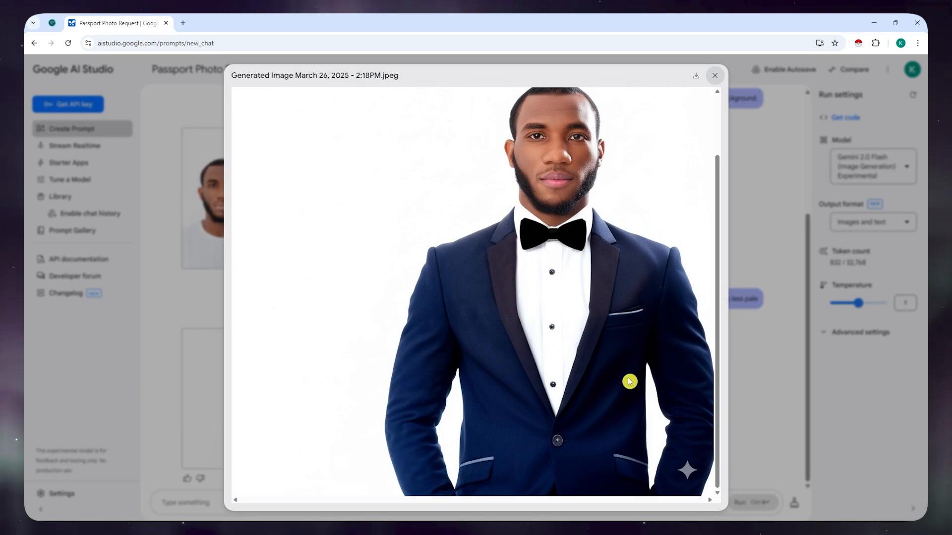
click(762, 308)
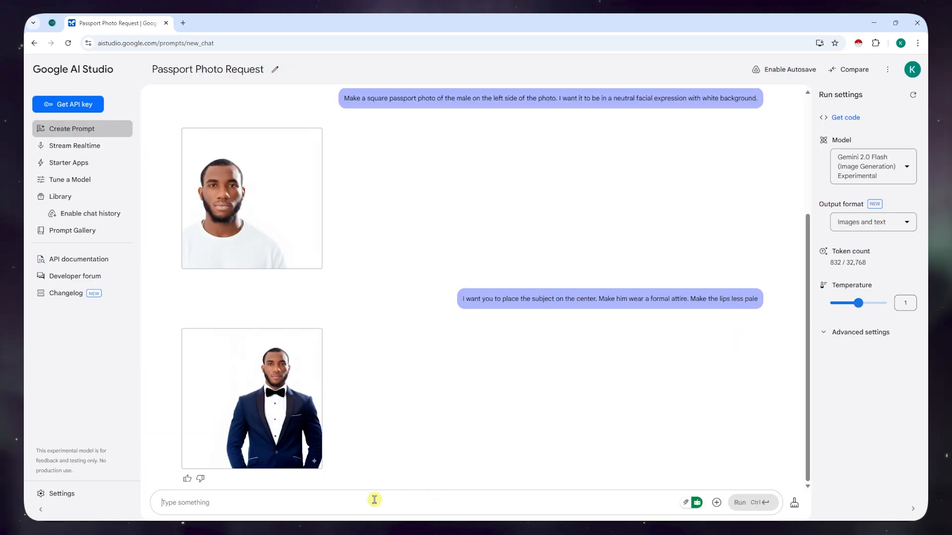
Step: Submit the follow-up prompt "Place the subject on the center frame."
text(P)
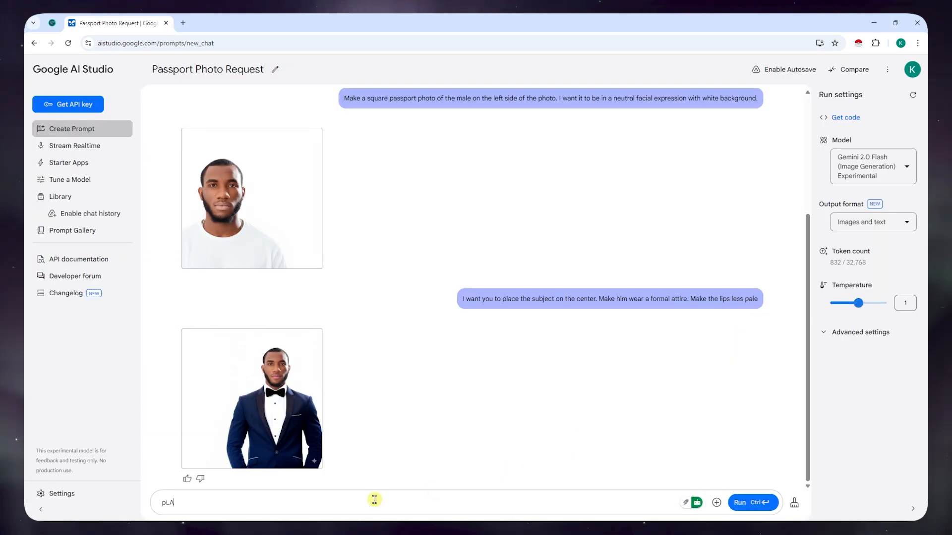
text(lace the )
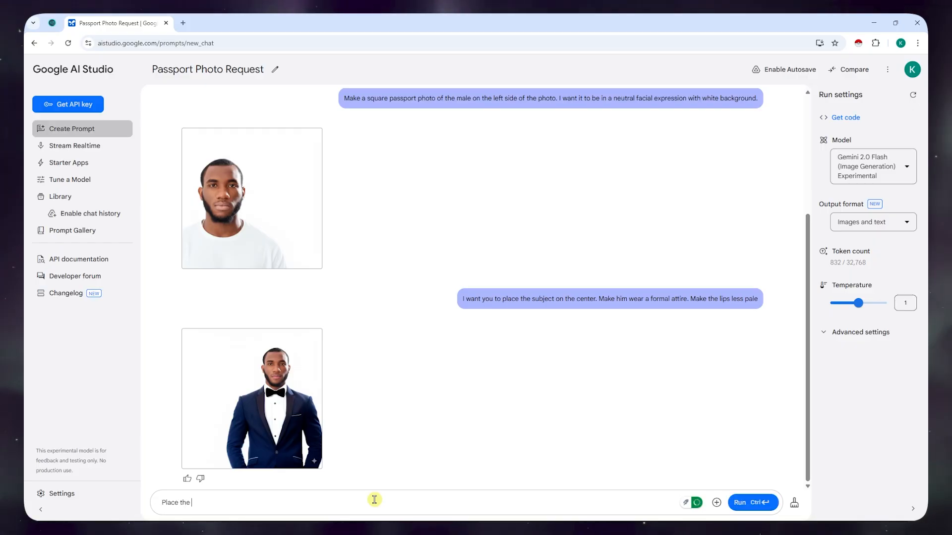
text(subject on the center frame.)
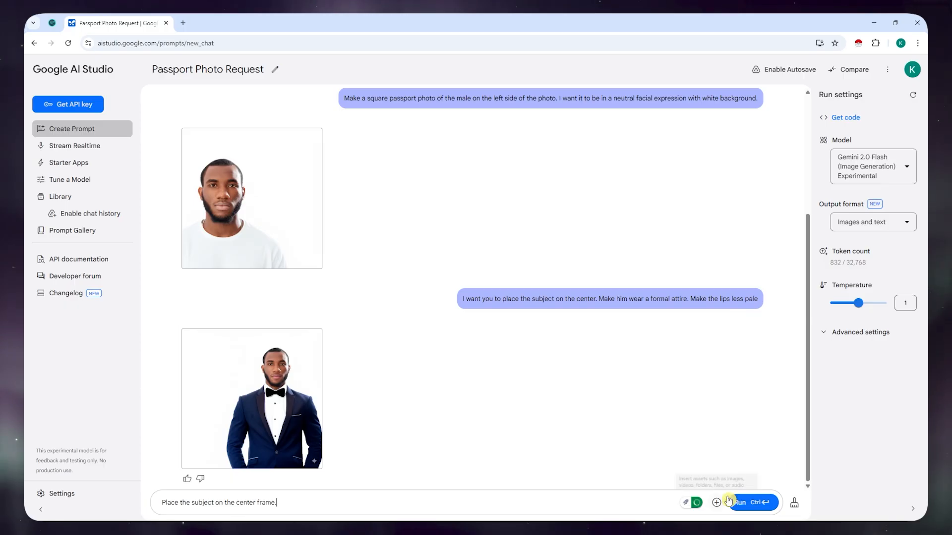
click(750, 503)
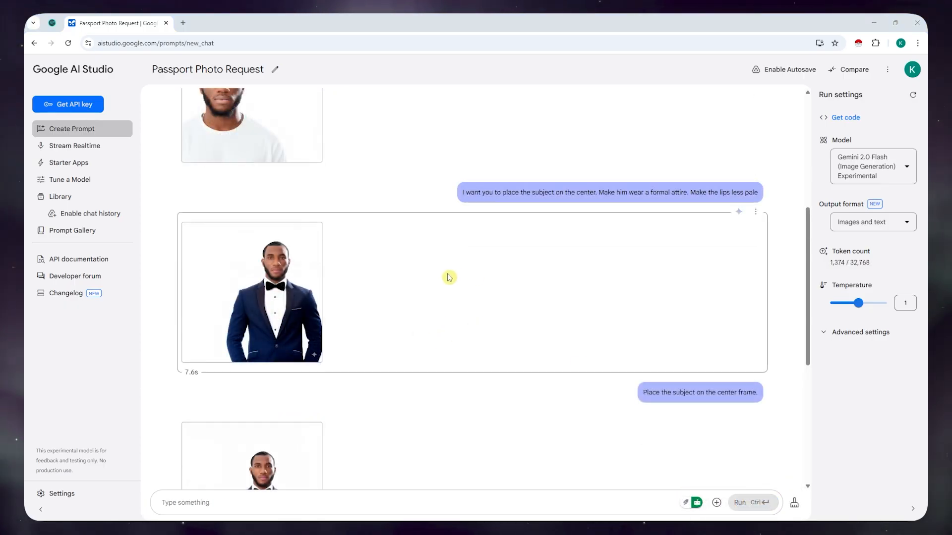
Step: Compare the images generated for the center frame and passport ID frame prompts with the earlier off-center photo
scroll(338, 299, down, 3)
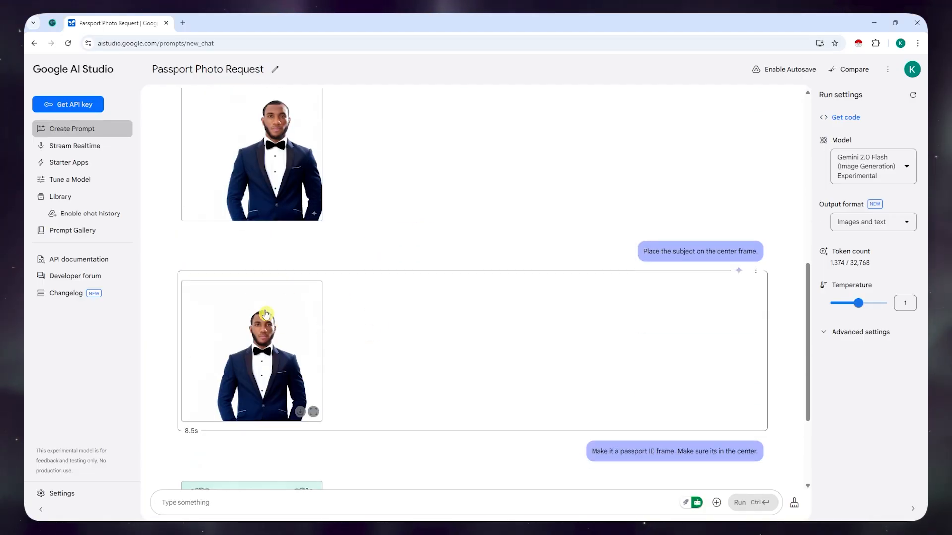
scroll(462, 384, down, 3)
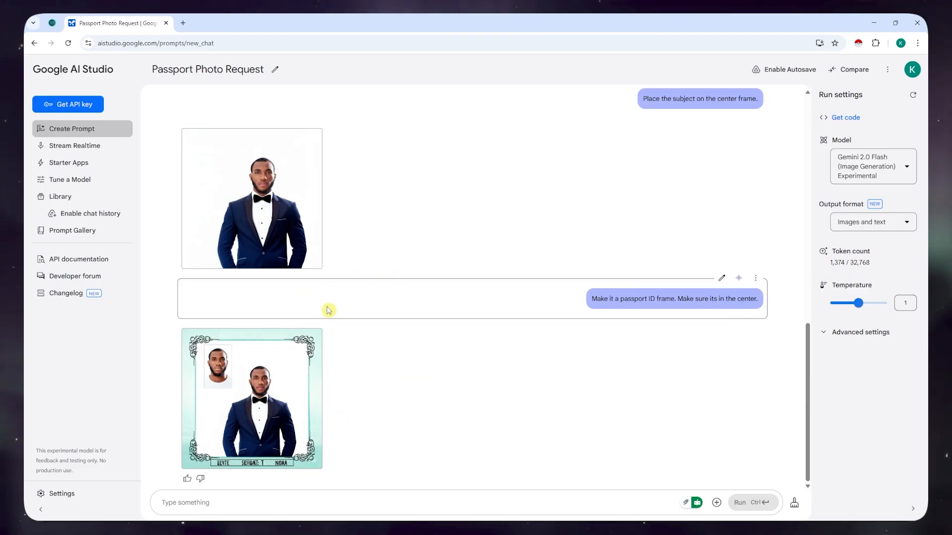
scroll(337, 319, up, 2)
scroll(363, 339, up, 3)
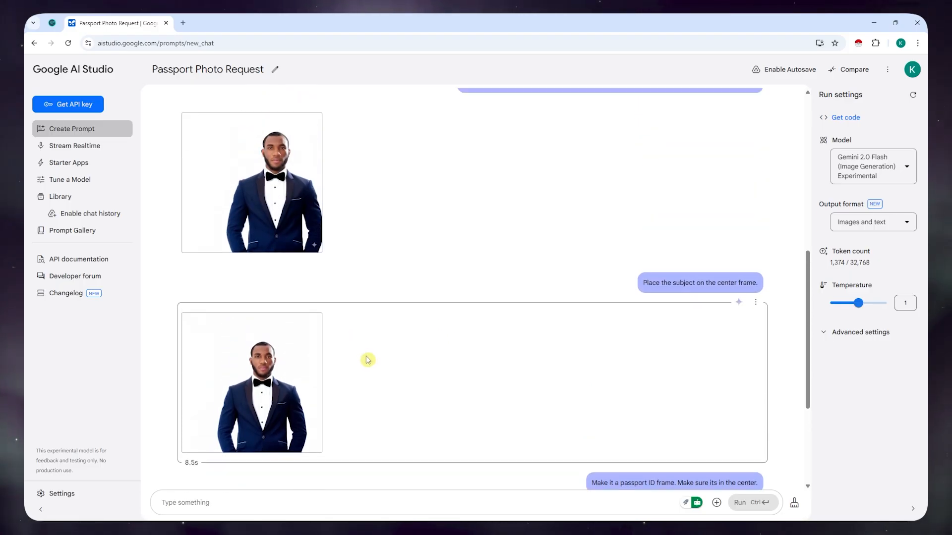
Step: Enlarge the centered tuxedo photo and snip its head-and-shoulders area as a passport-style crop
click(259, 410)
scroll(563, 206, down, 2)
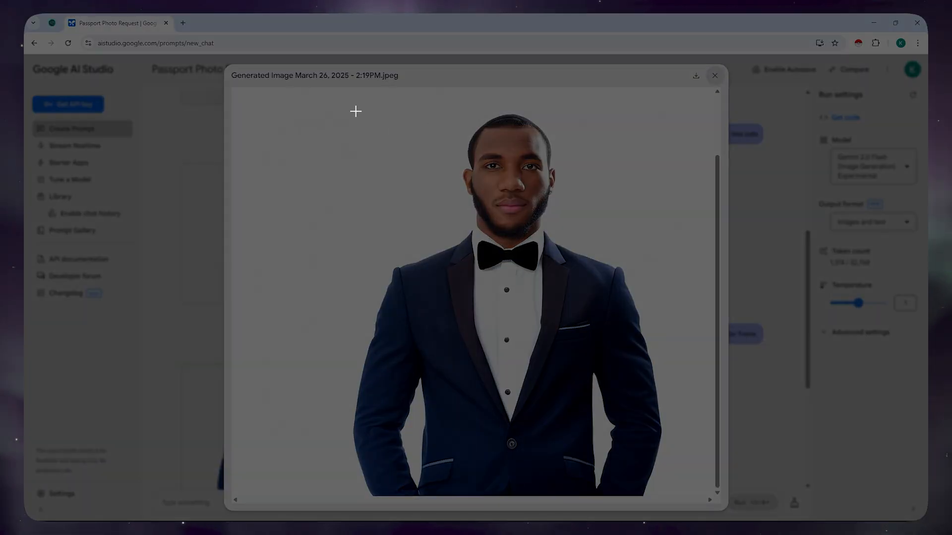
drag(331, 97, 689, 307)
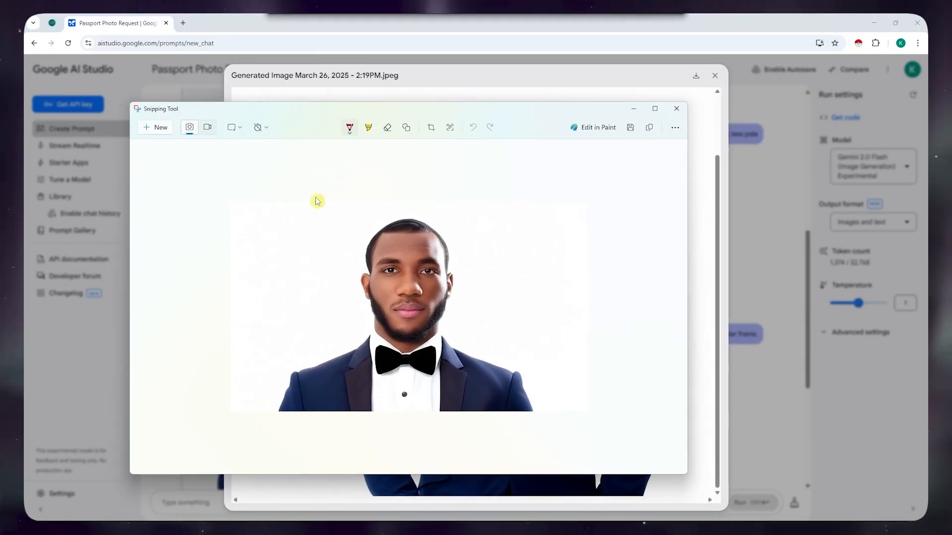
click(672, 110)
click(714, 75)
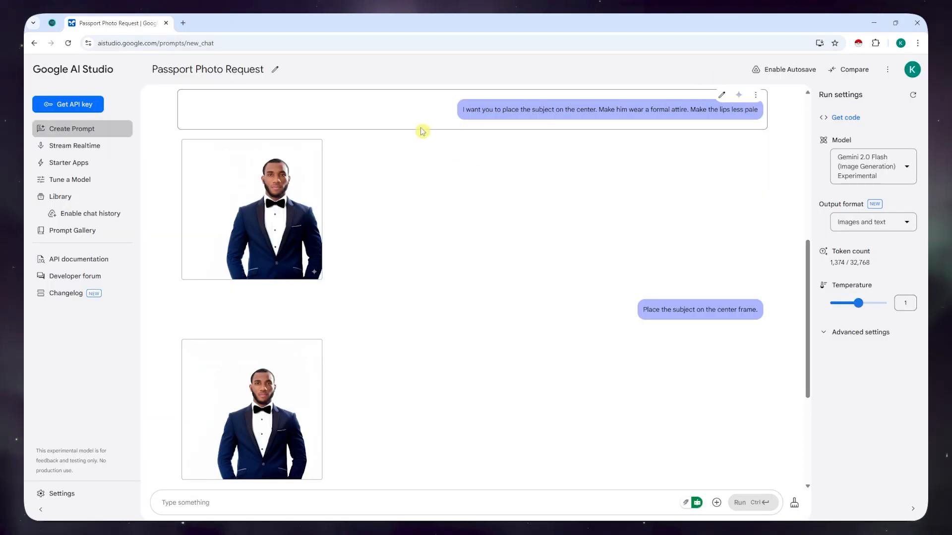
Step: View the centered tuxedo photo enlarged again and look over the series of generated results
click(255, 395)
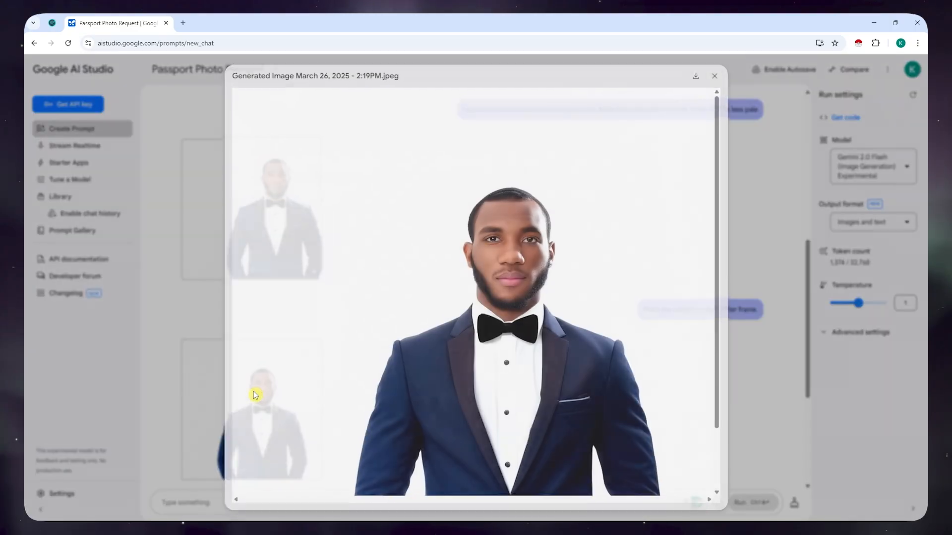
click(189, 248)
scroll(245, 272, down, 2)
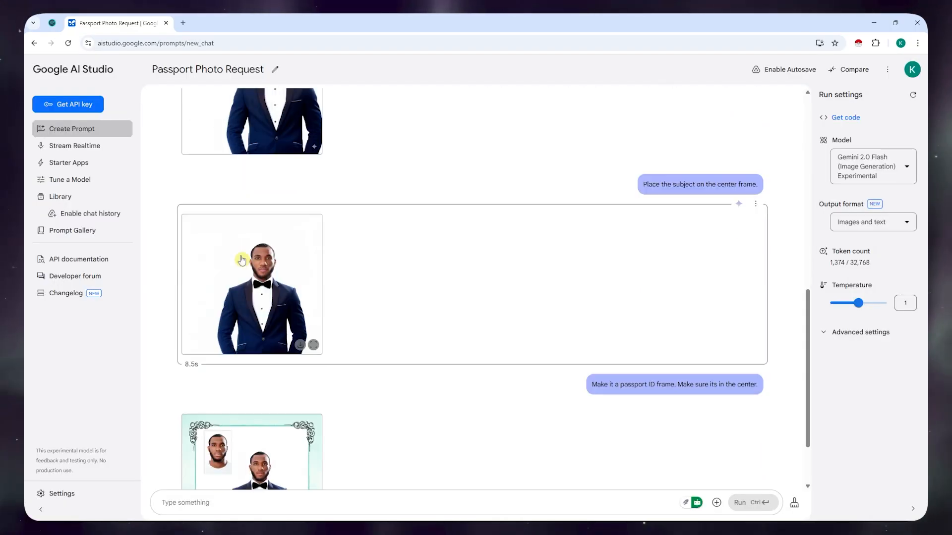
scroll(245, 272, down, 1)
scroll(270, 257, up, 4)
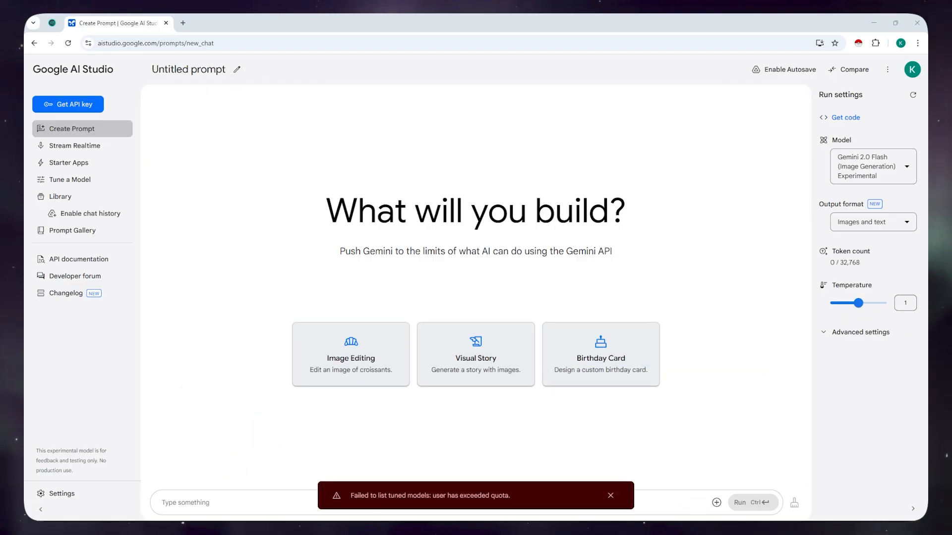
Step: Attach the photo of the man in the pinstripe suit and submit the prompt "Make it into a toy action figure with the accessories"
drag(30, 436, 204, 509)
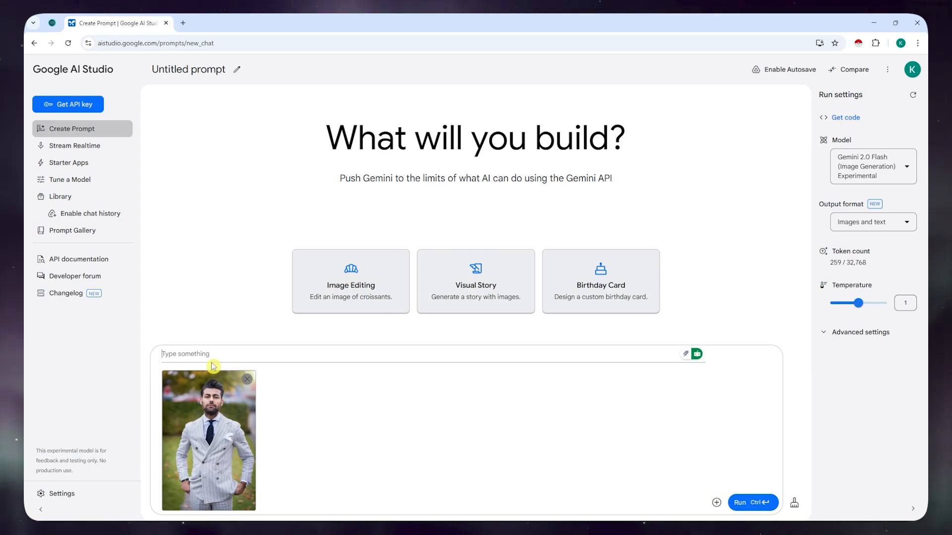
text(Make it into)
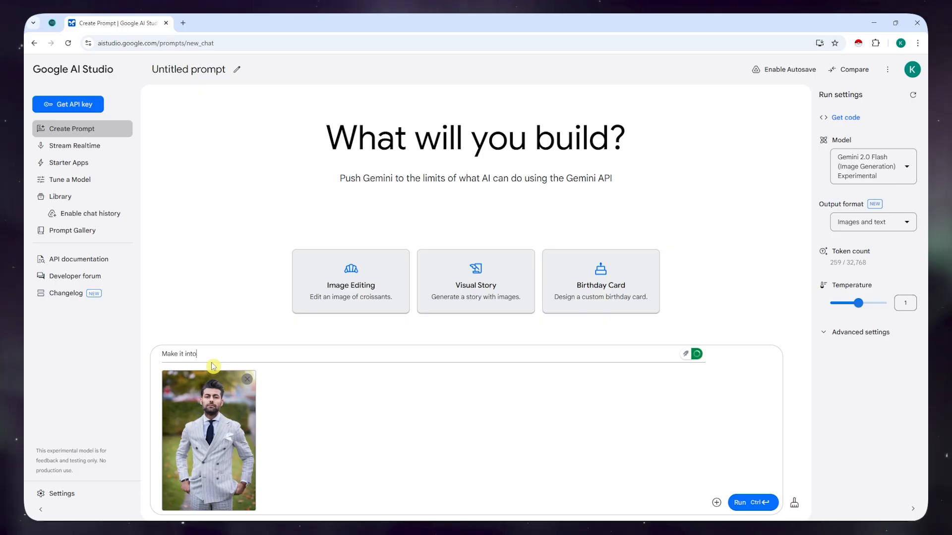
text( a t)
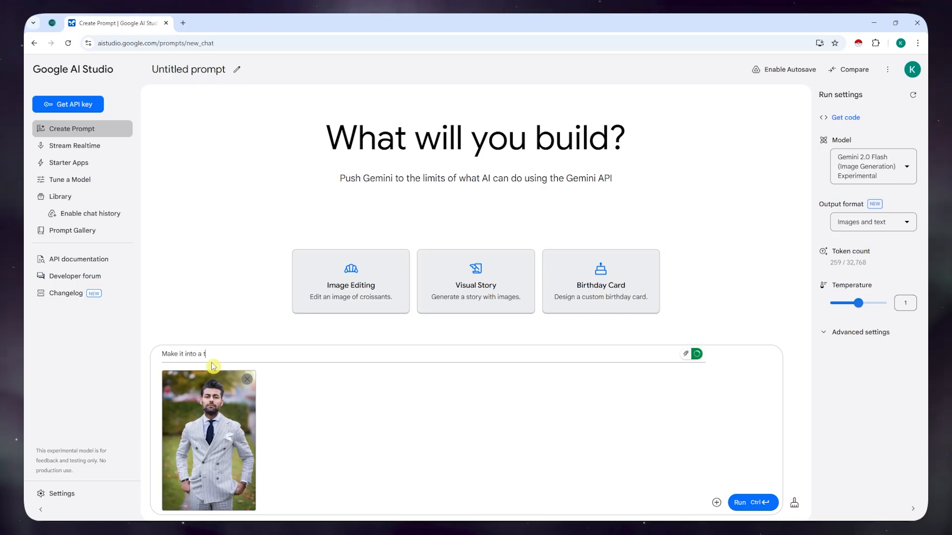
text(oy action figure)
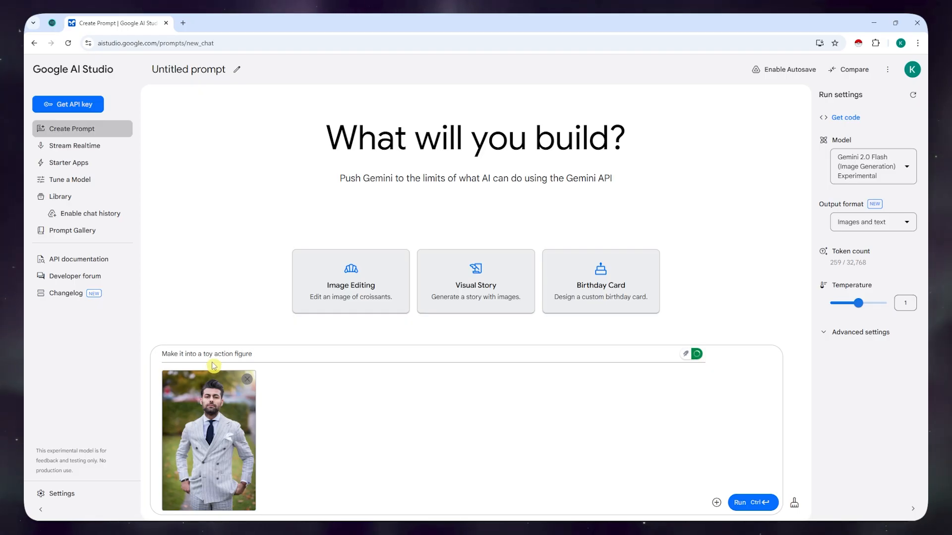
text( with the accessories)
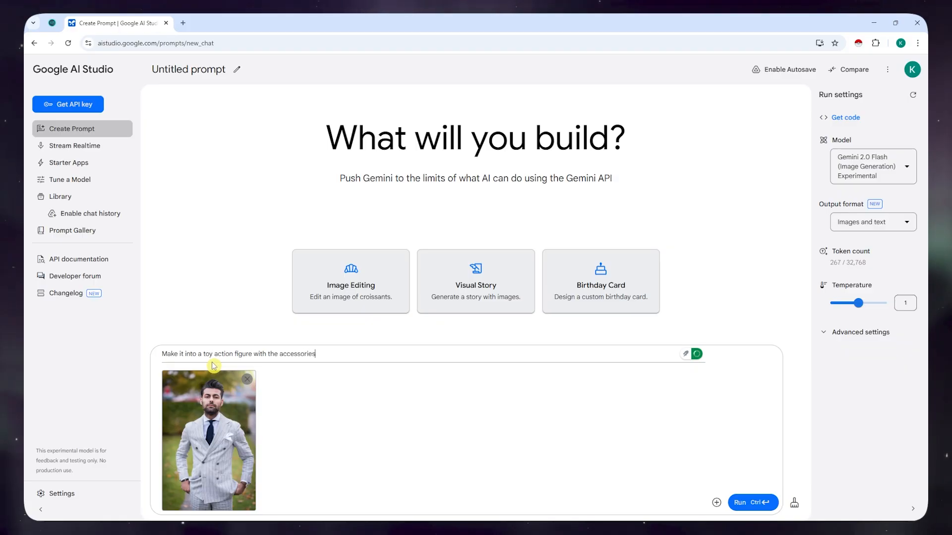
click(749, 504)
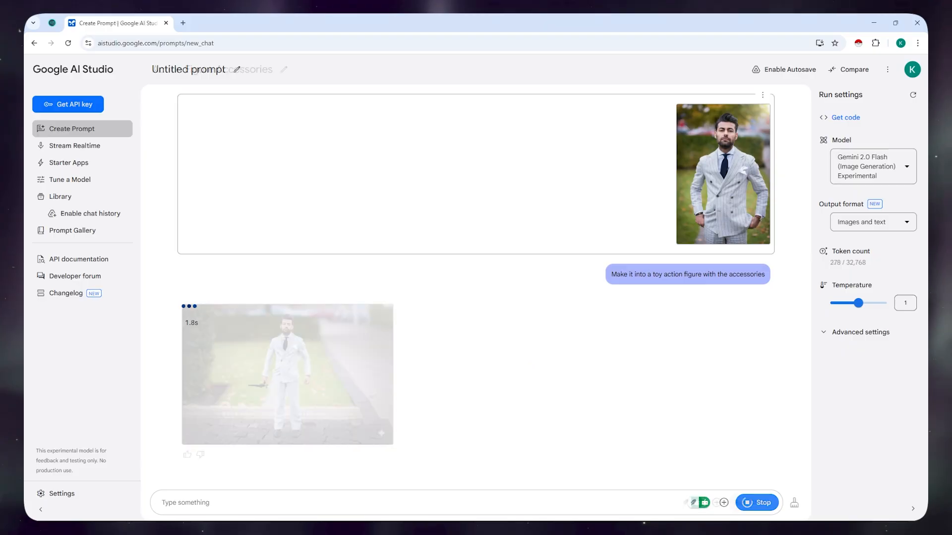
Step: Examine the generated action figure image and the original suit photo enlarged, comparing the two
click(308, 368)
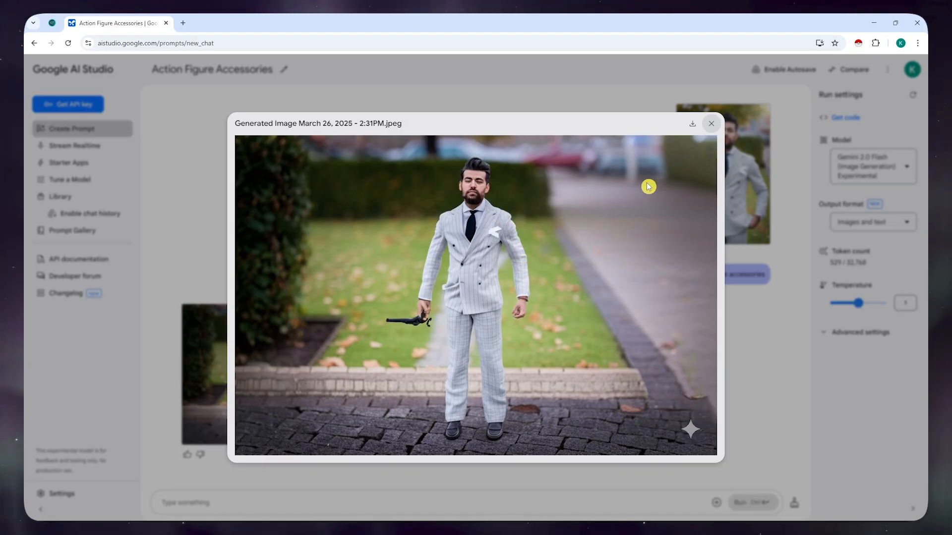
click(770, 162)
click(726, 172)
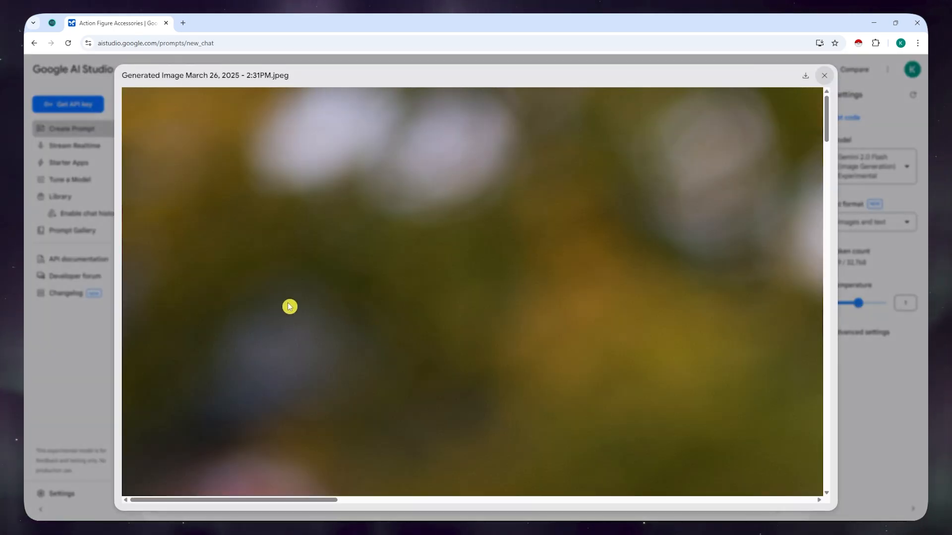
click(64, 195)
click(345, 401)
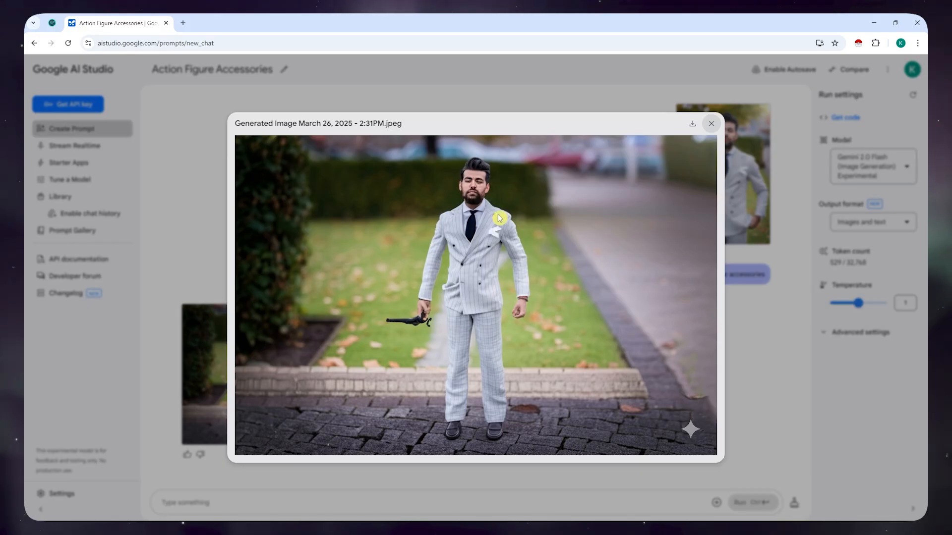
click(754, 272)
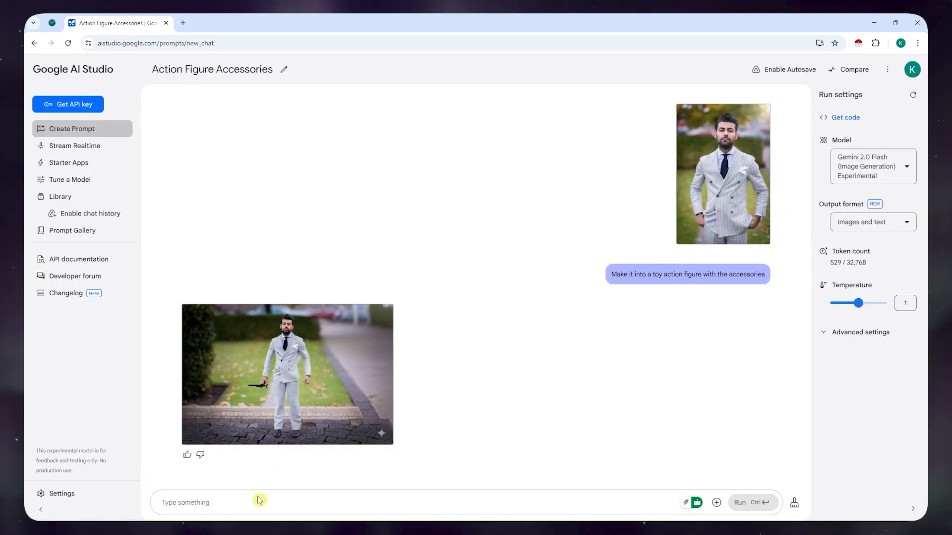
Step: Submit the follow-up prompt "Make it into a lego toy"
text(Mak)
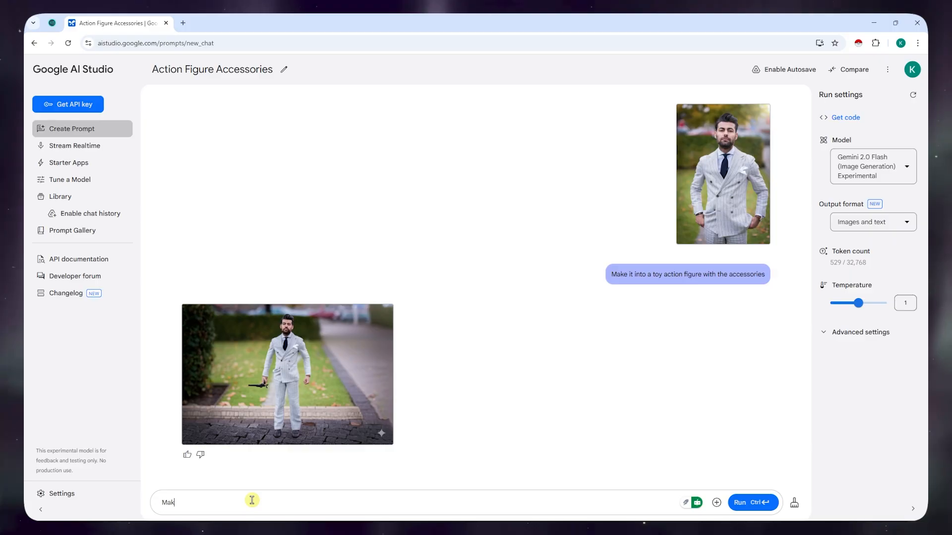
text(e it into a)
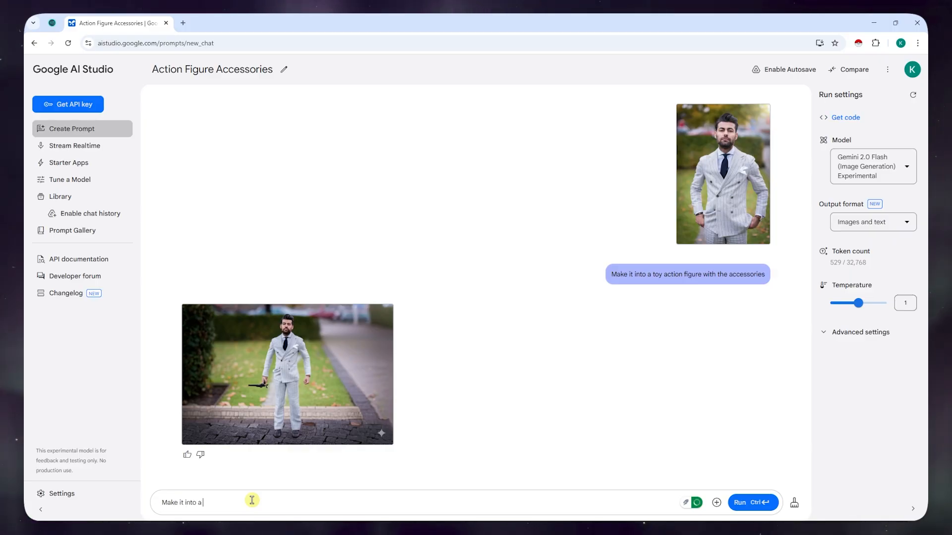
text( lego toy)
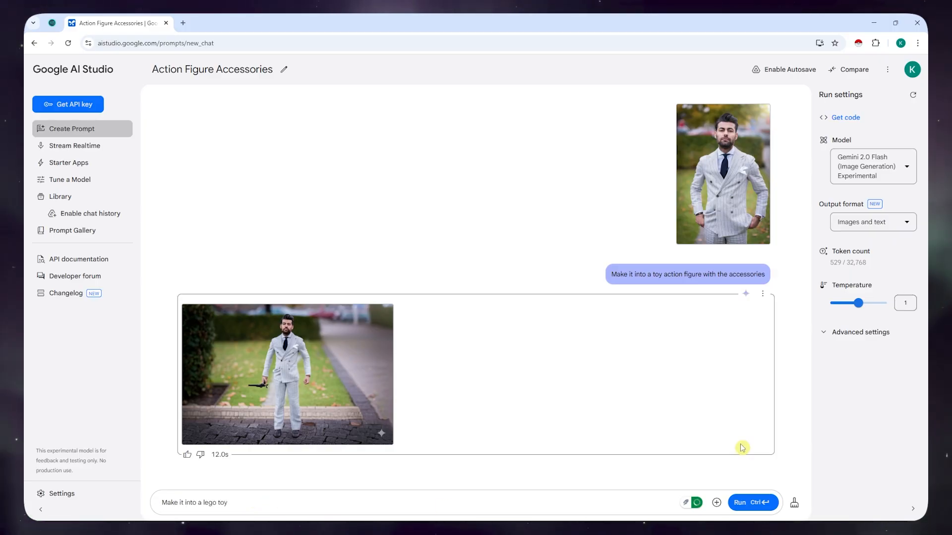
click(751, 502)
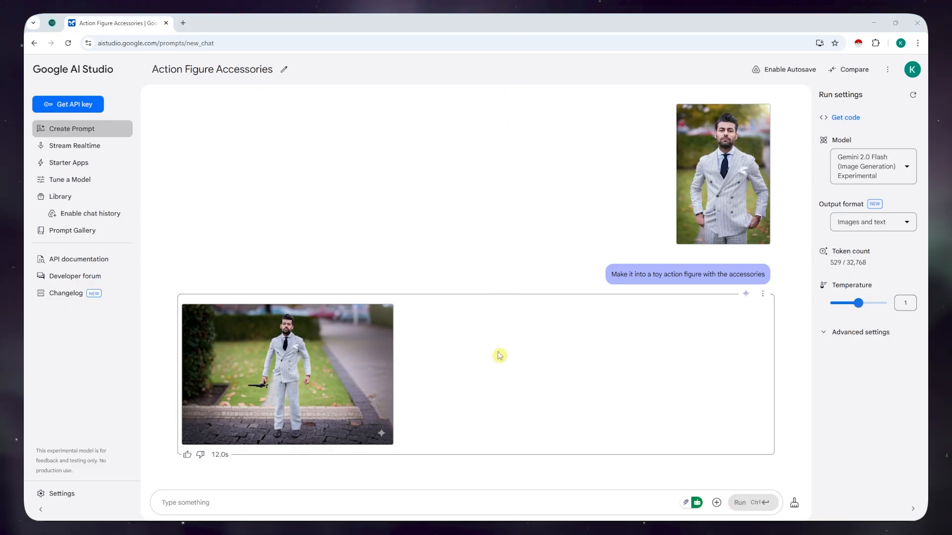
Step: Inspect the action figure image enlarged again, checking its face and outfit against the original suit photo
click(305, 367)
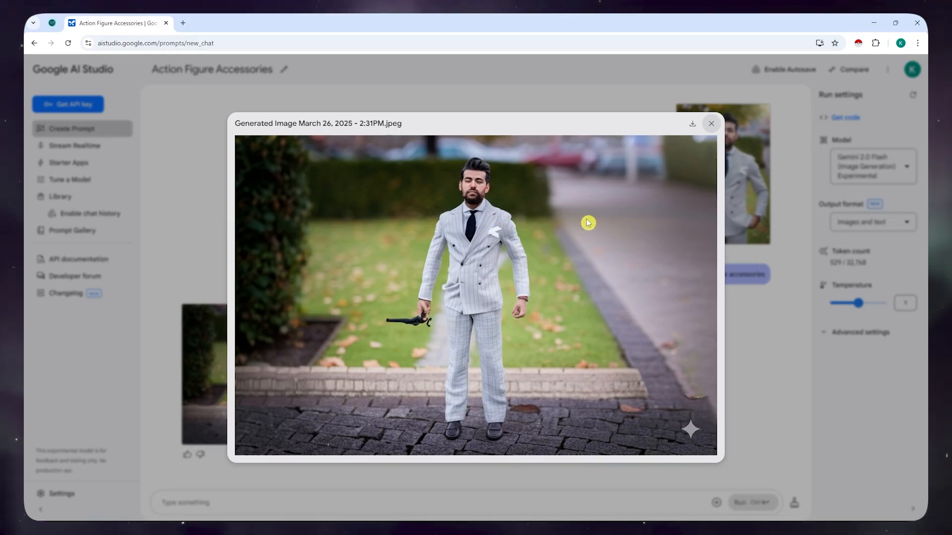
click(754, 162)
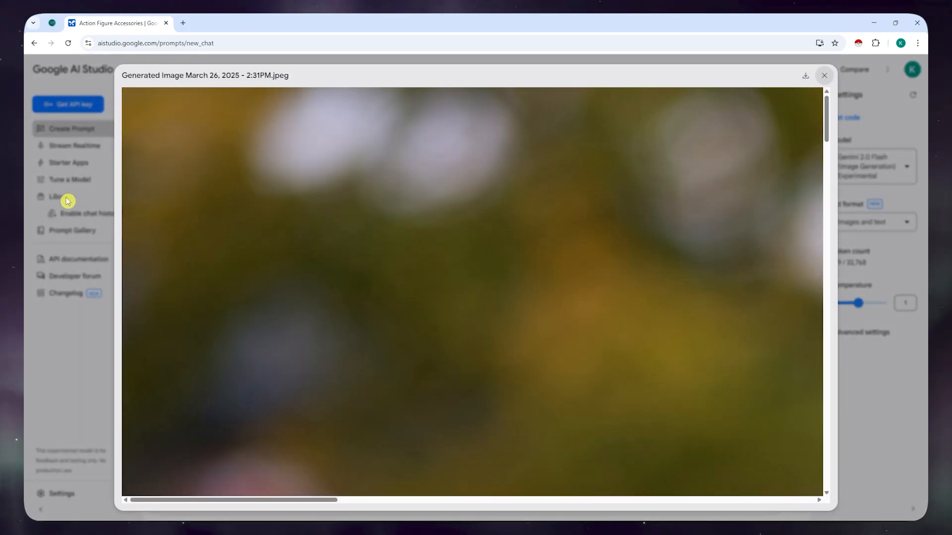
click(68, 203)
click(348, 401)
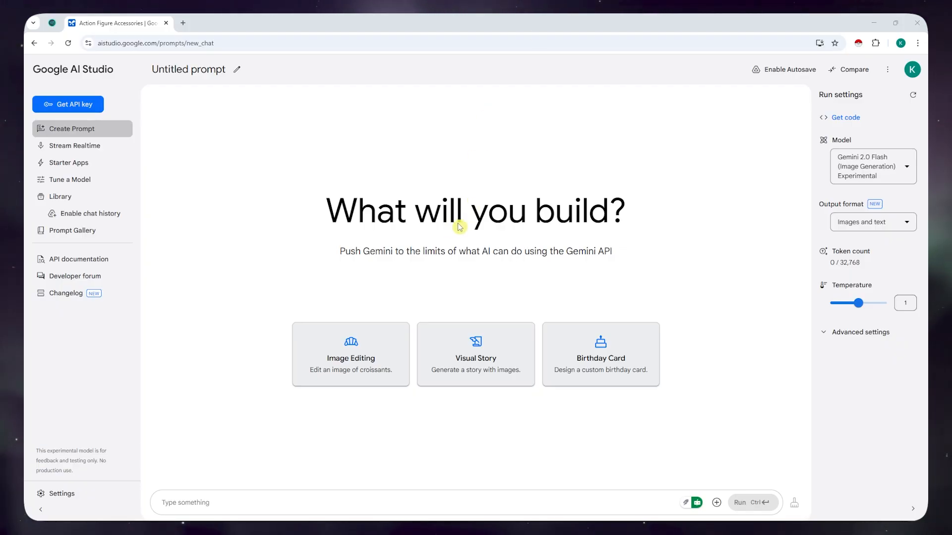
Step: Attach the photo of the person standing in front of the graffiti wall to the new prompt
drag(0, 195, 283, 195)
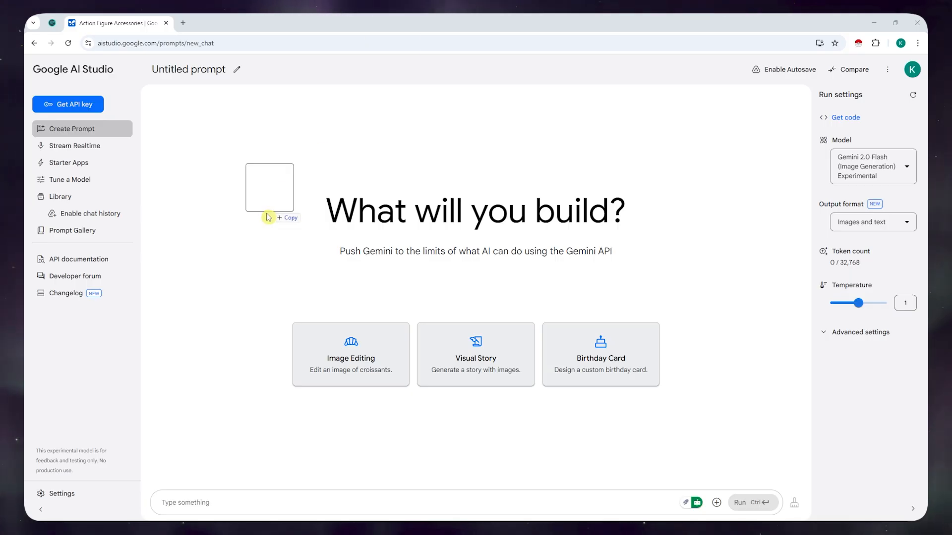
drag(211, 412, 191, 506)
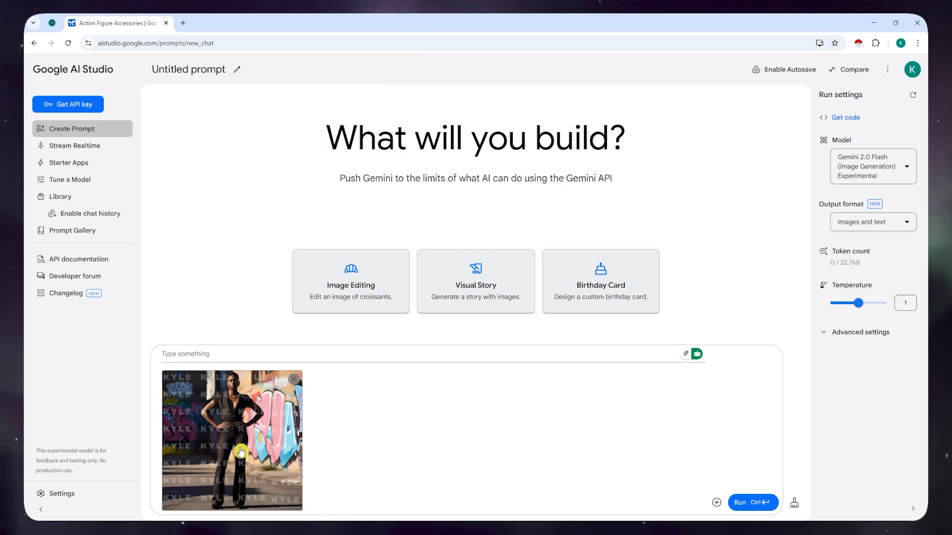
Step: Submit the prompt "remove all of the watermarks from these photo." with the attached graffiti wall photo
click(199, 354)
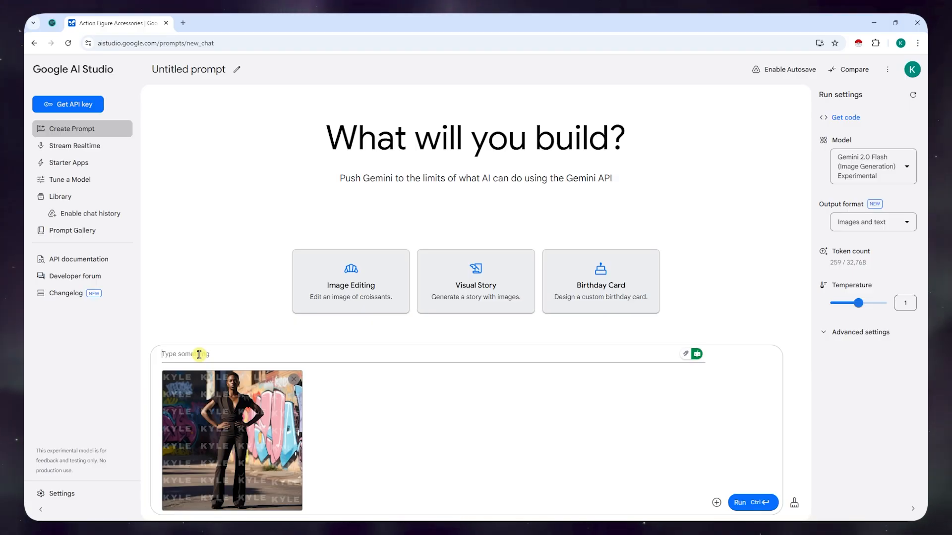
text(remove all)
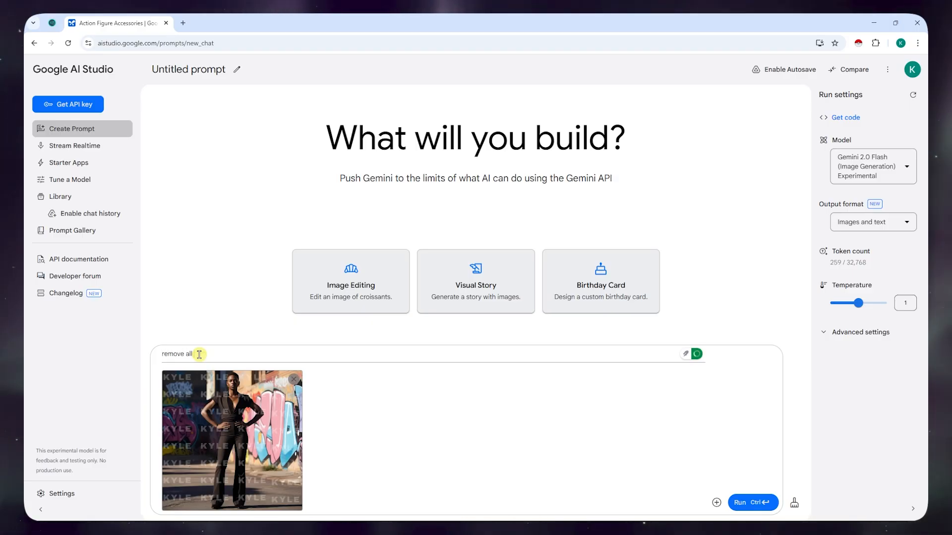
text( the watermarks from these photo)
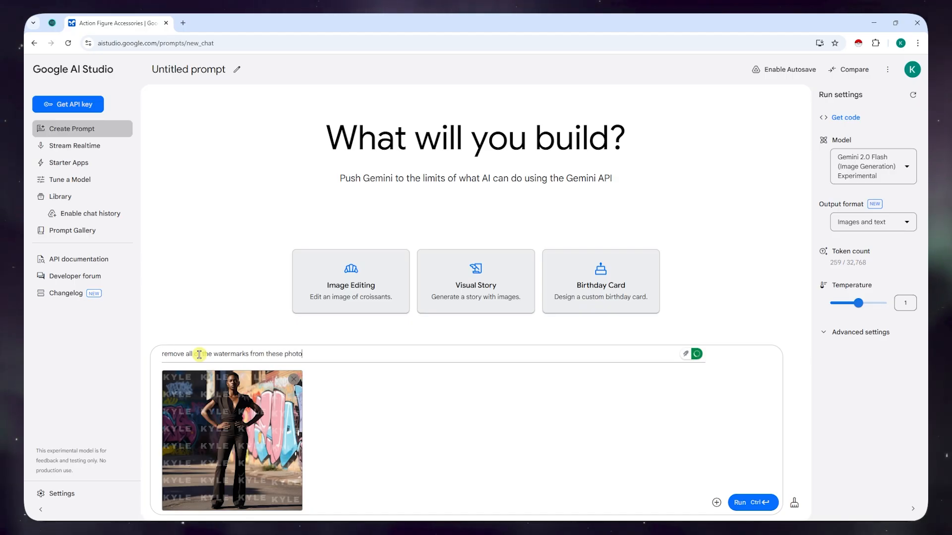
click(740, 503)
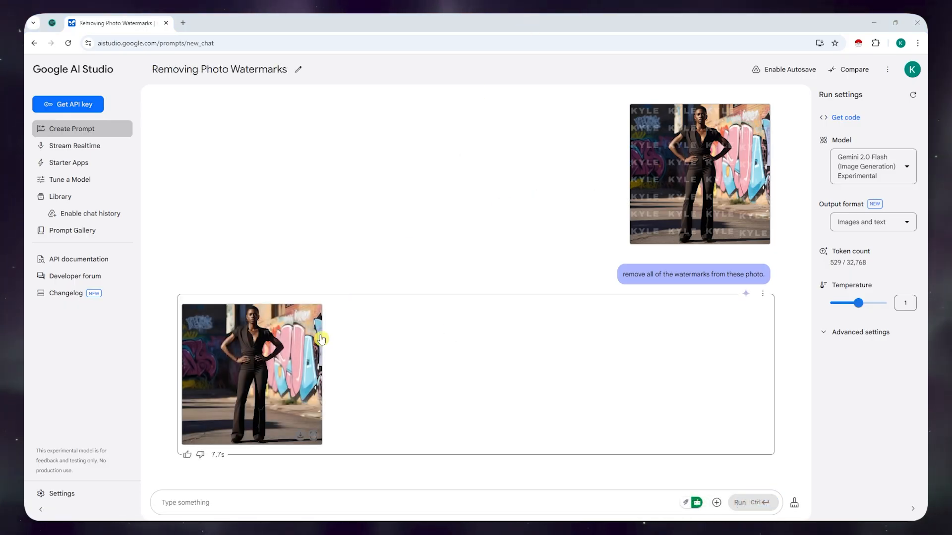
Step: Compare the generated image with the original graffiti wall photo, viewing each one enlarged
click(251, 352)
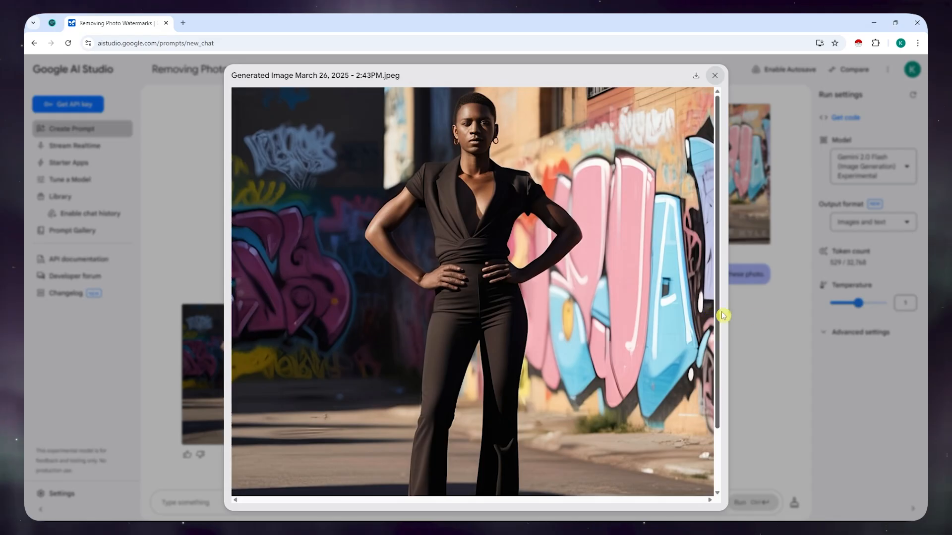
click(769, 303)
click(696, 193)
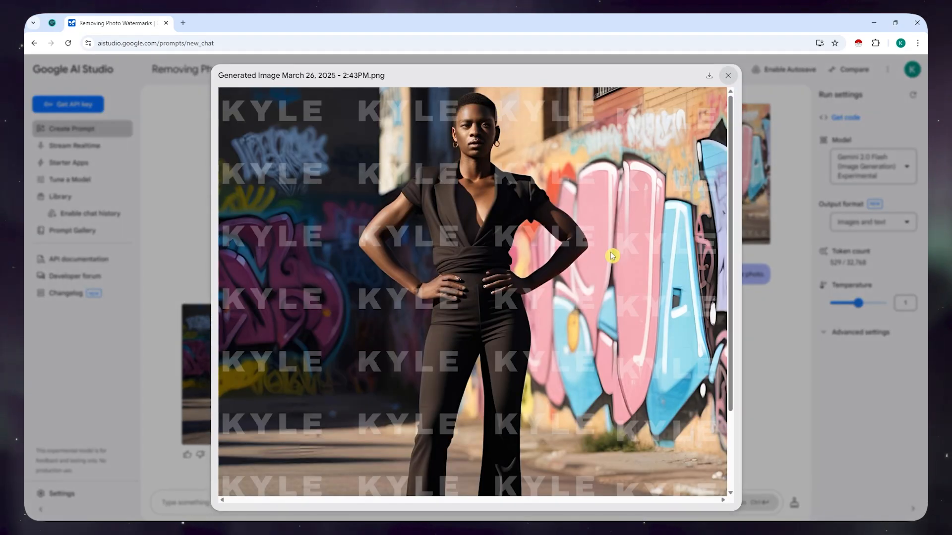
click(795, 183)
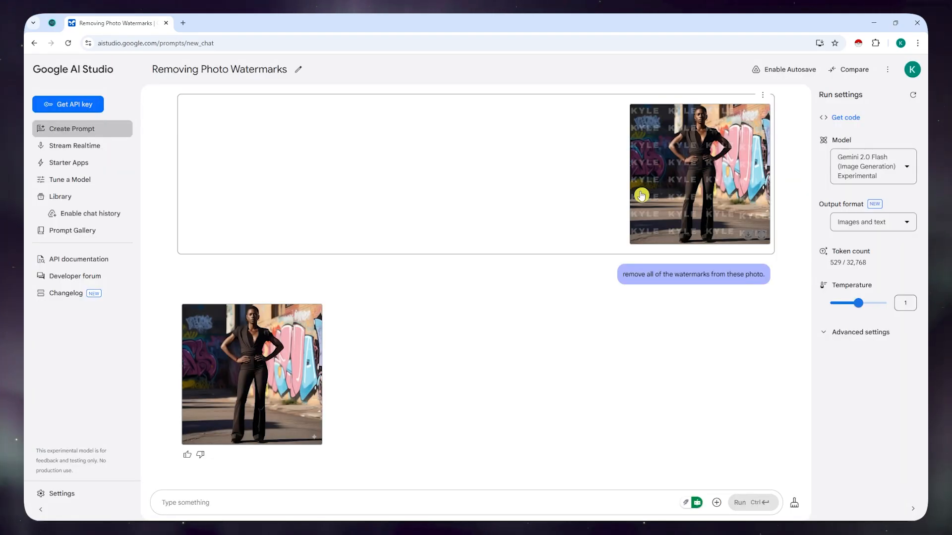